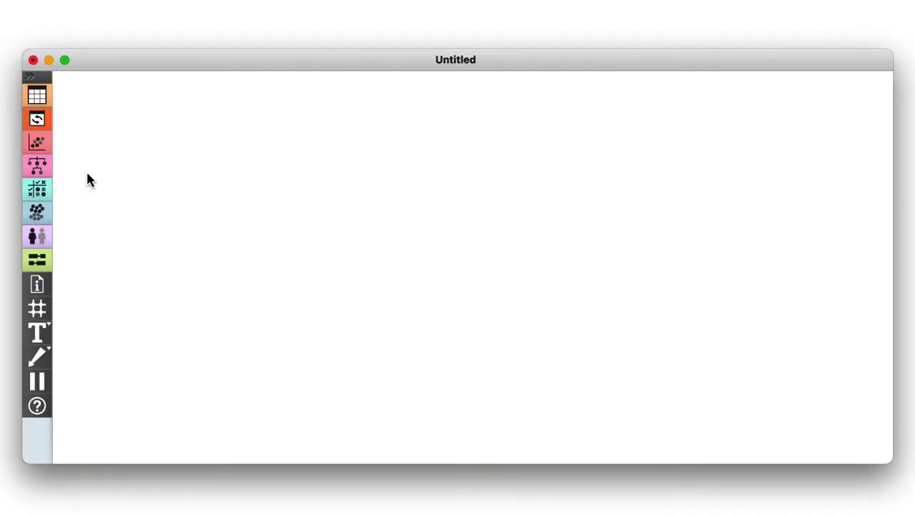
- Add a Datasets widget and load the SA: TCGA-CESC survival dataset (306 instances)
right_click(87, 179)
click(105, 213)
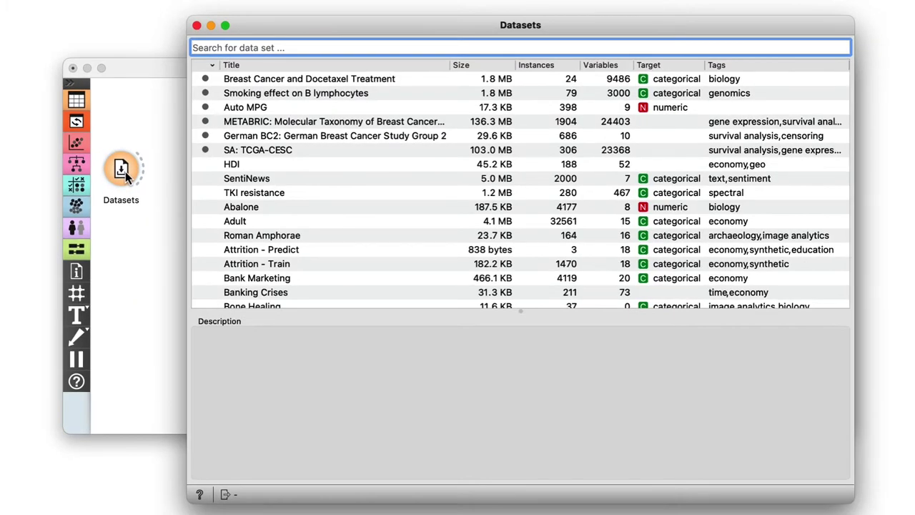
click(207, 155)
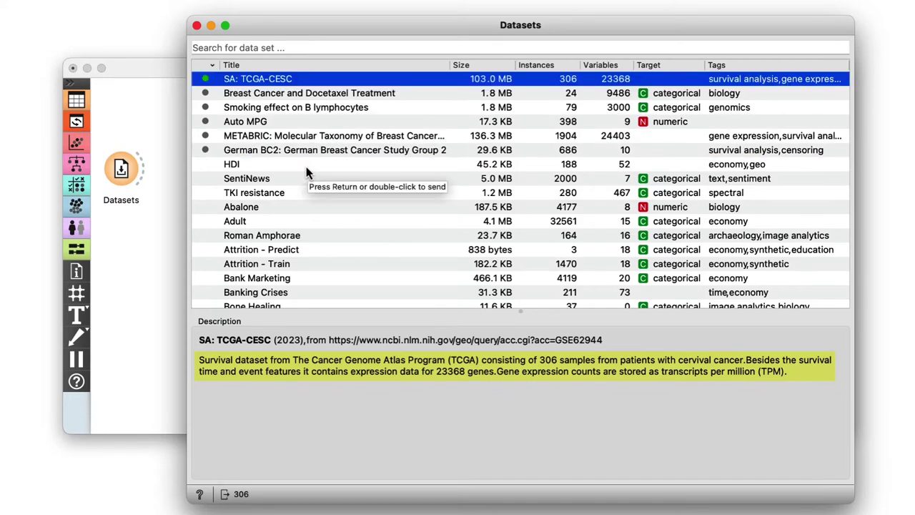
- Link a Data Table to Datasets and view the 306 samples with their Time and Event values
click(198, 26)
drag(143, 168, 173, 135)
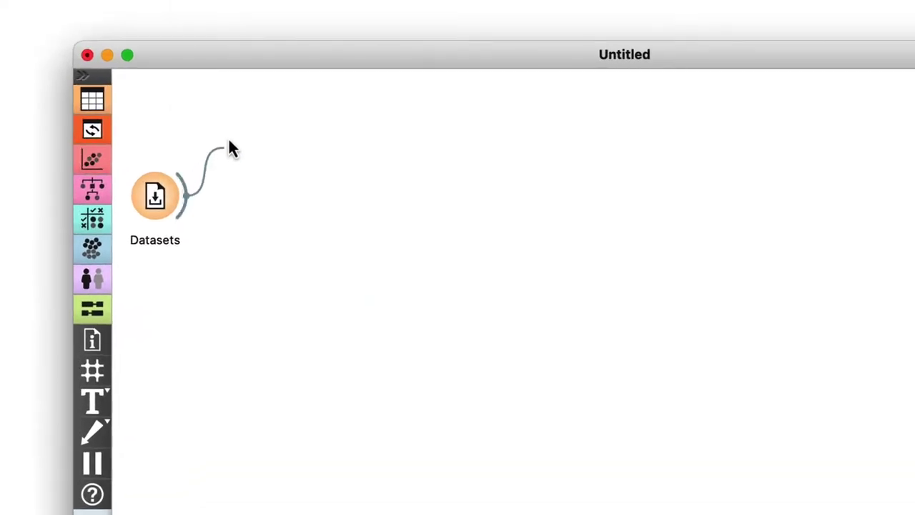
drag(228, 142, 240, 112)
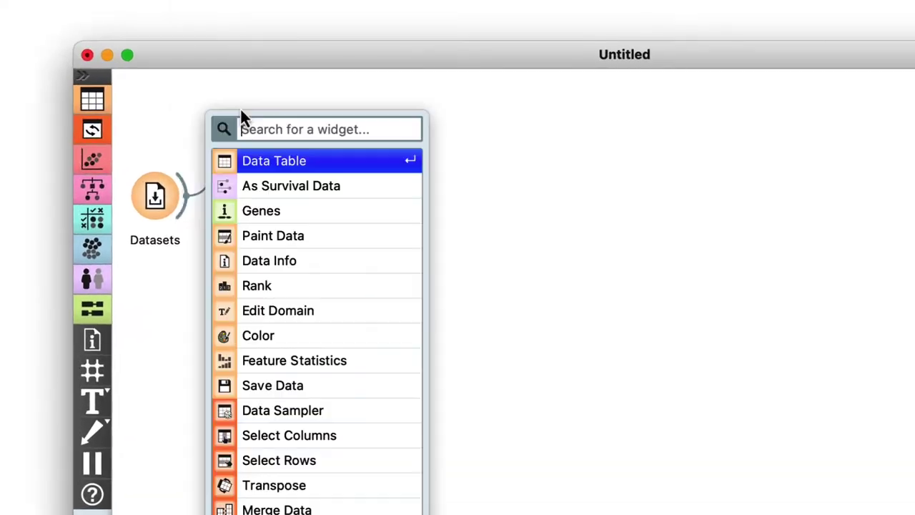
click(261, 160)
double_click(267, 114)
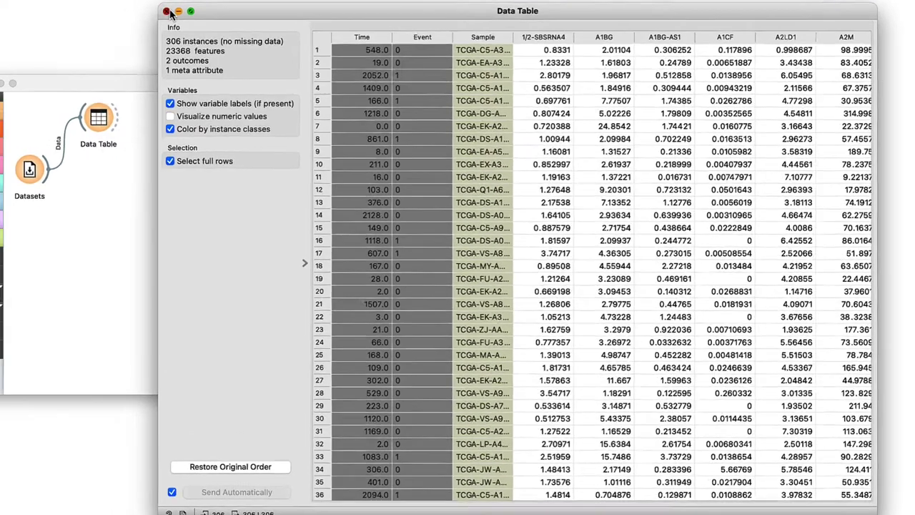
- Feed Datasets into As Survival Data, using Time as the time column and Event as the event
click(147, 18)
drag(150, 203, 208, 199)
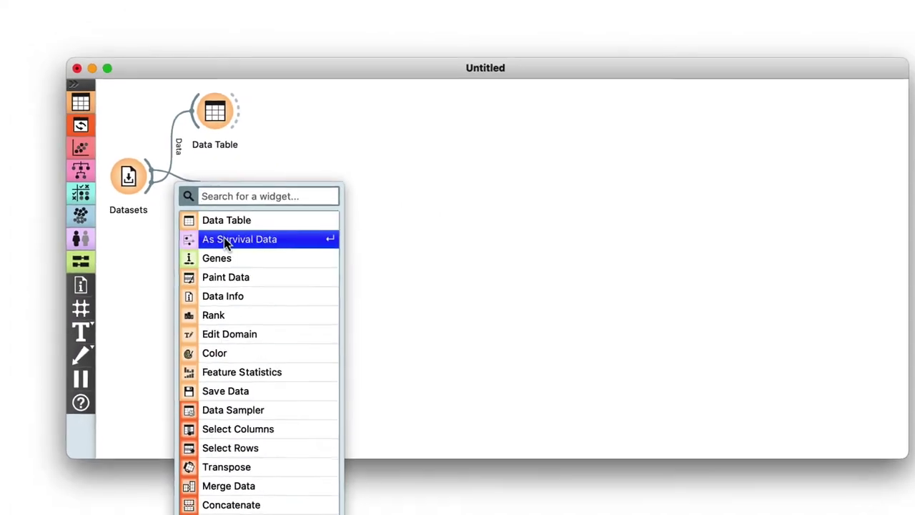
click(226, 243)
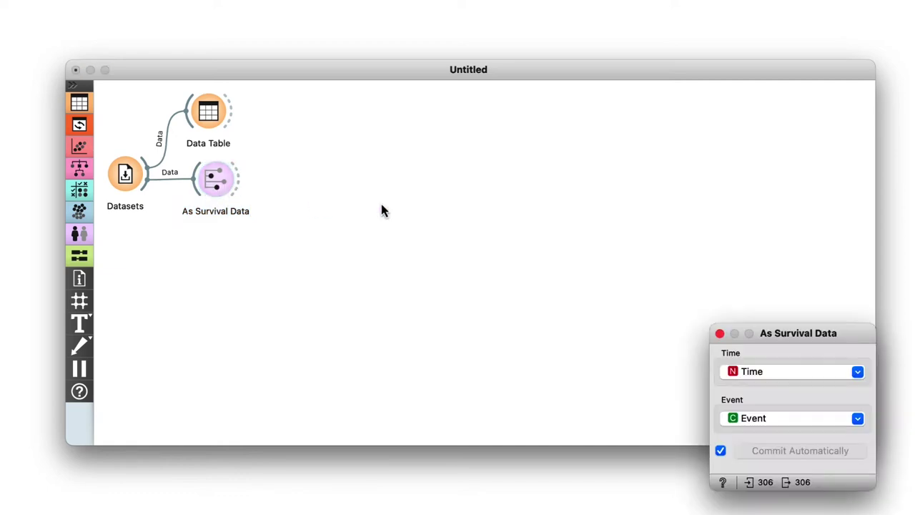
drag(807, 333, 391, 117)
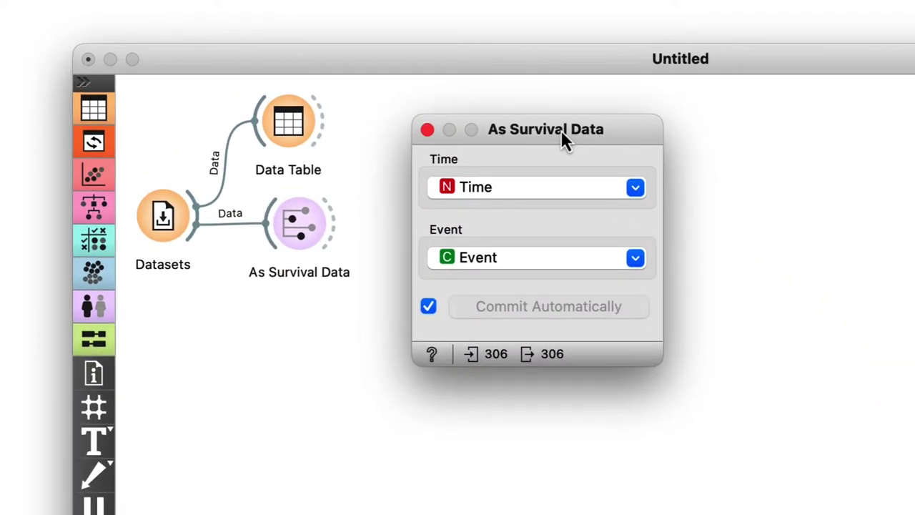
click(423, 127)
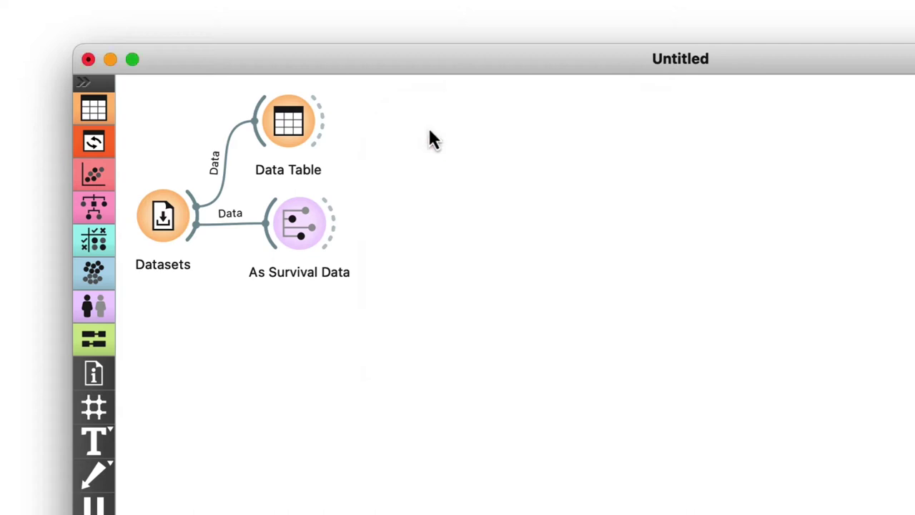
- Connect a Genes widget to As Survival Data's output and review its gene matching
drag(337, 229, 408, 227)
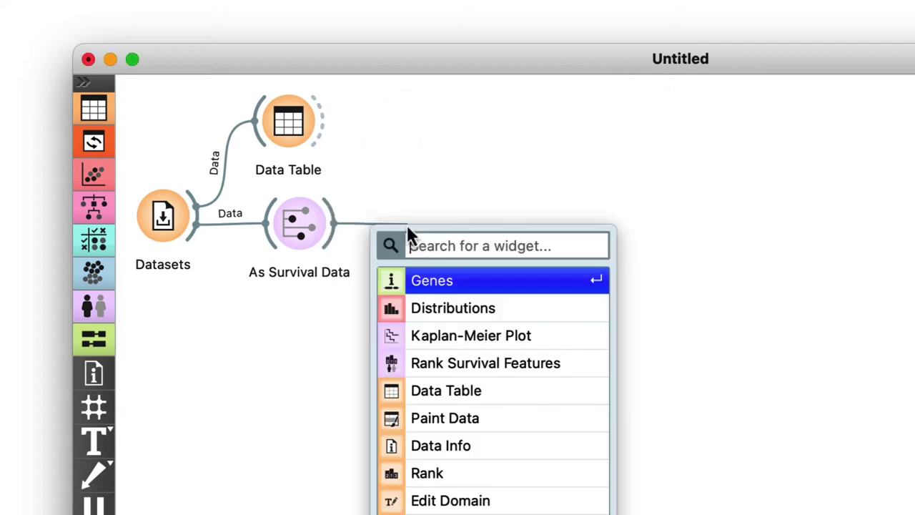
click(429, 281)
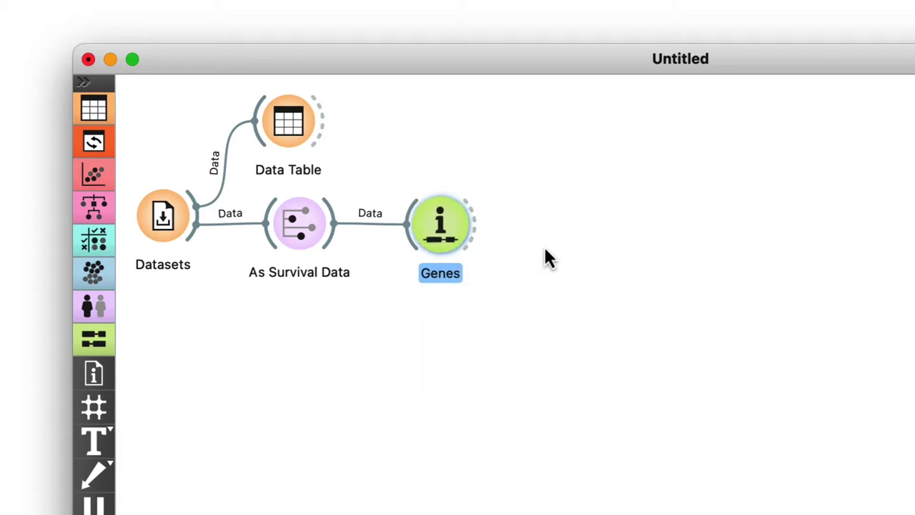
double_click(210, 180)
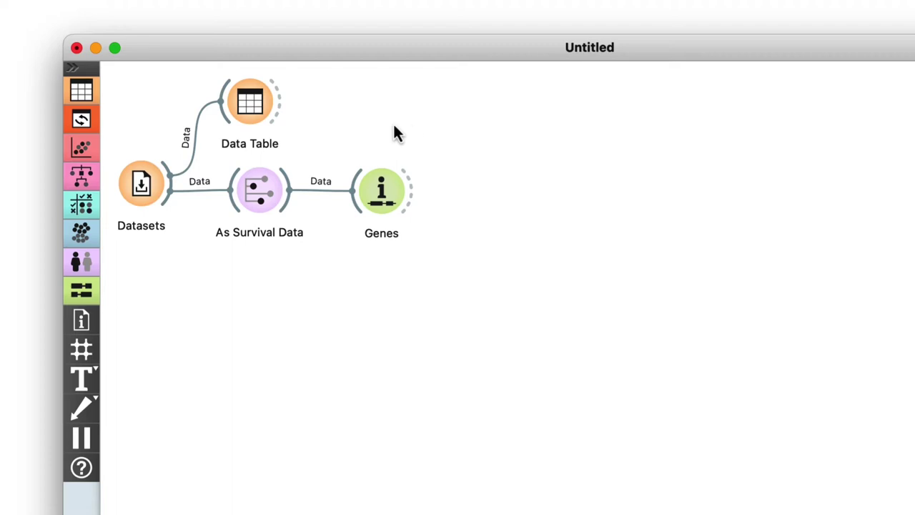
- Link Genes to a new Single sample scoring widget through a Data-to-Data connection
drag(463, 191, 465, 195)
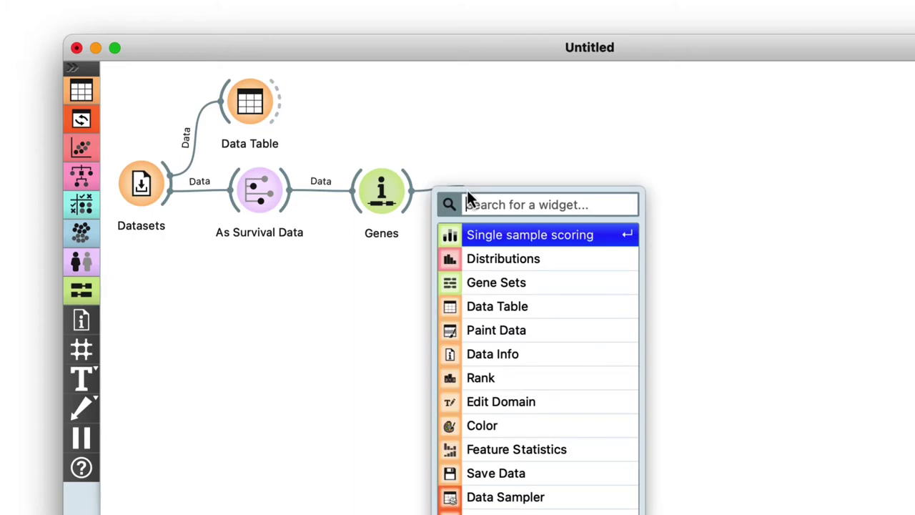
click(484, 240)
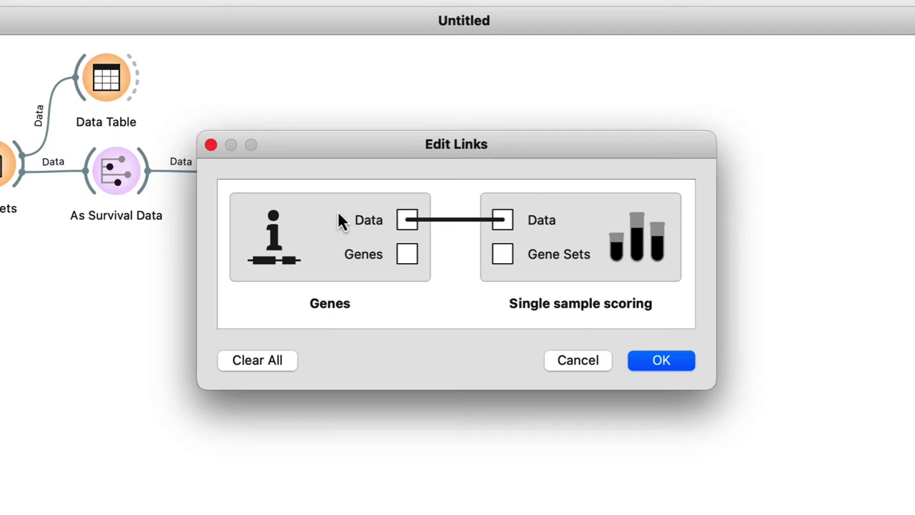
click(661, 360)
right_click(238, 296)
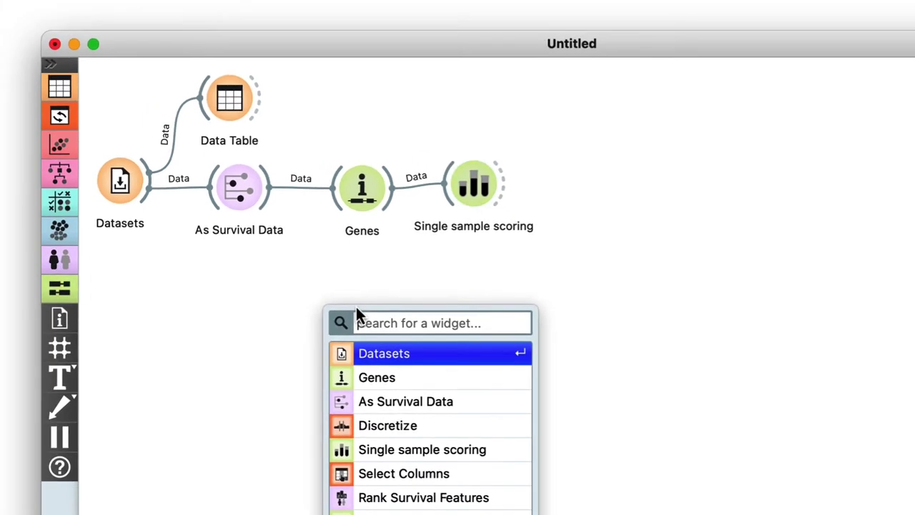
- Add a Gene Sets widget using MSigDB Hallmark Gene Sets with KEGG pathways excluded
text(gene)
click(356, 377)
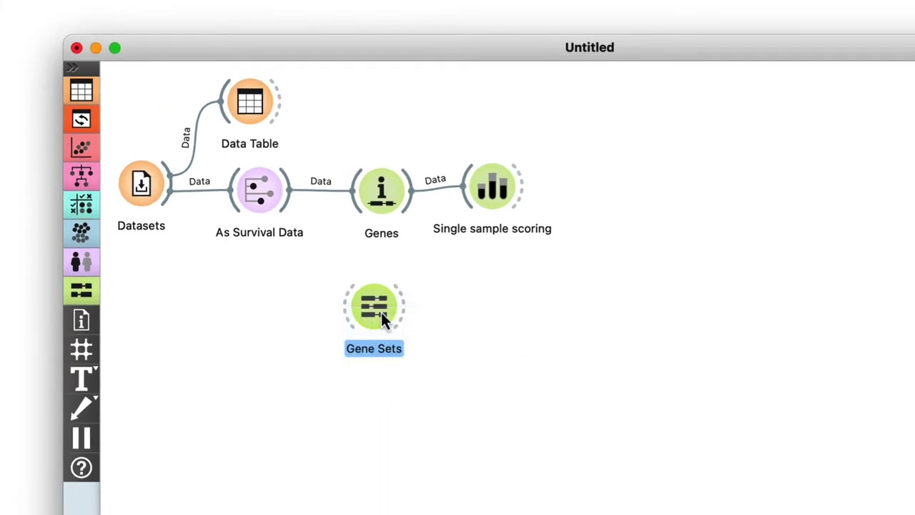
double_click(381, 312)
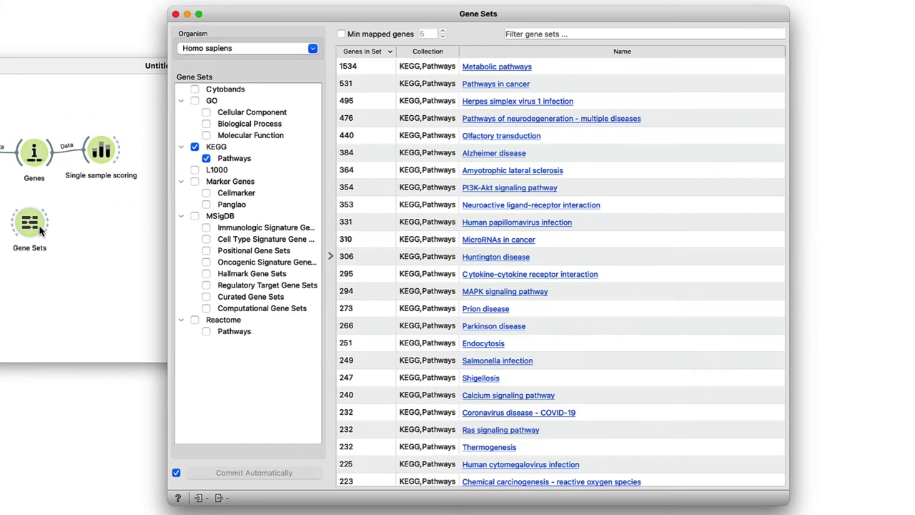
click(206, 273)
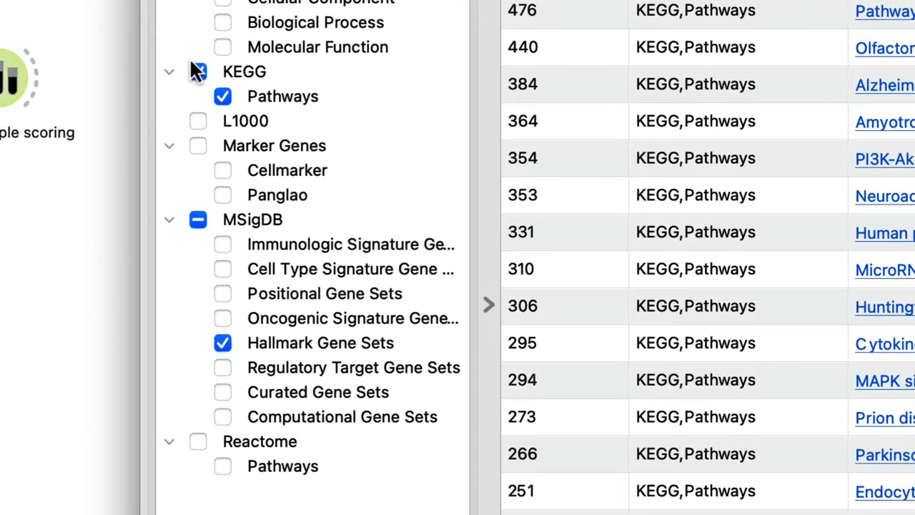
click(197, 71)
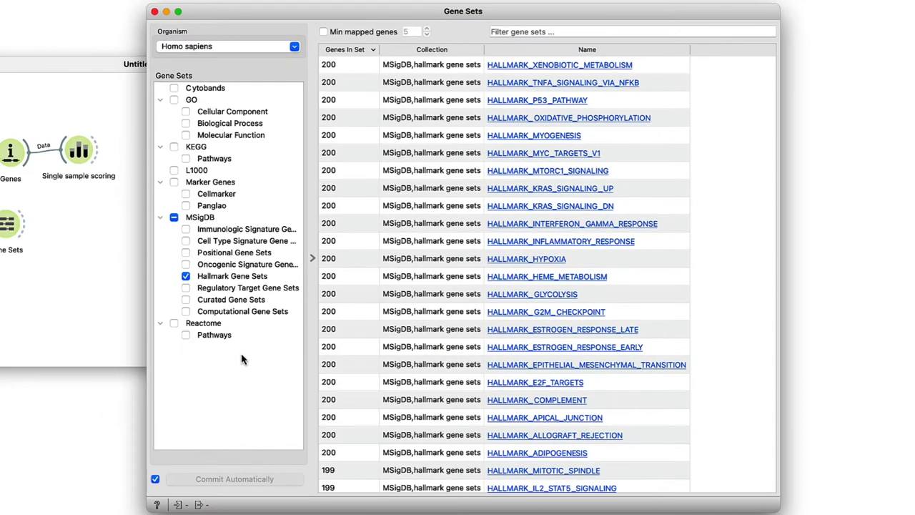
- Select the HALLMARK_HYPOXIA gene set and bring up the Single sample scoring settings
click(389, 260)
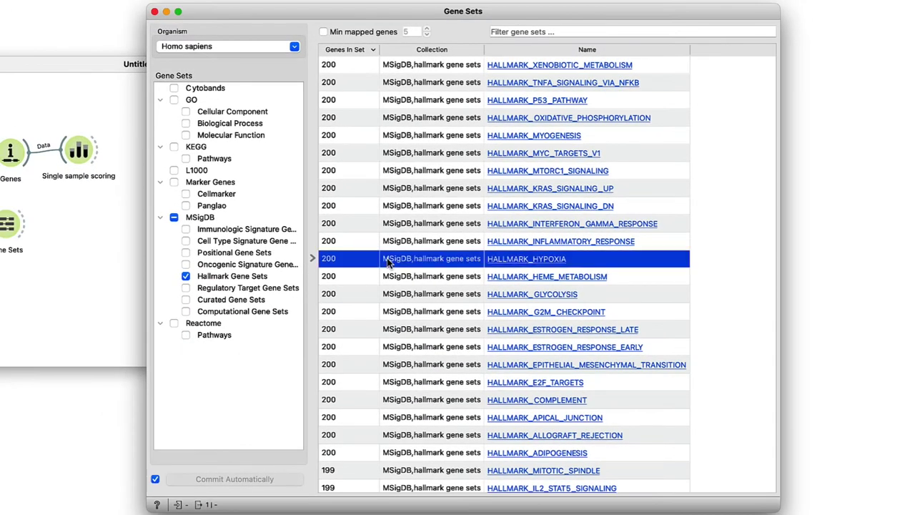
click(154, 12)
double_click(392, 184)
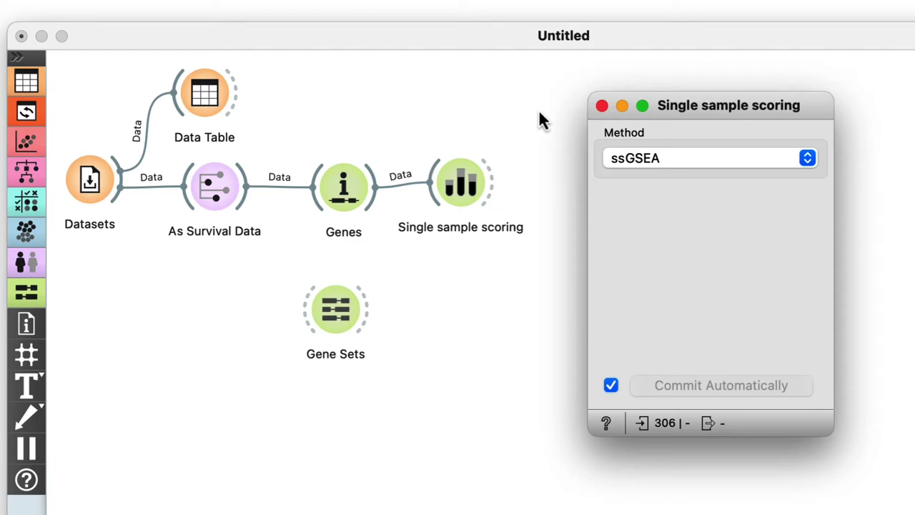
click(602, 105)
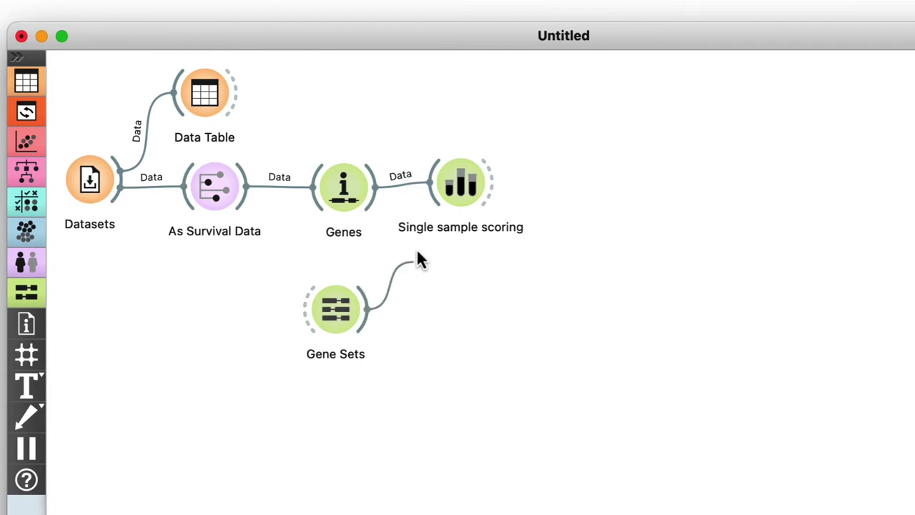
drag(420, 260, 426, 202)
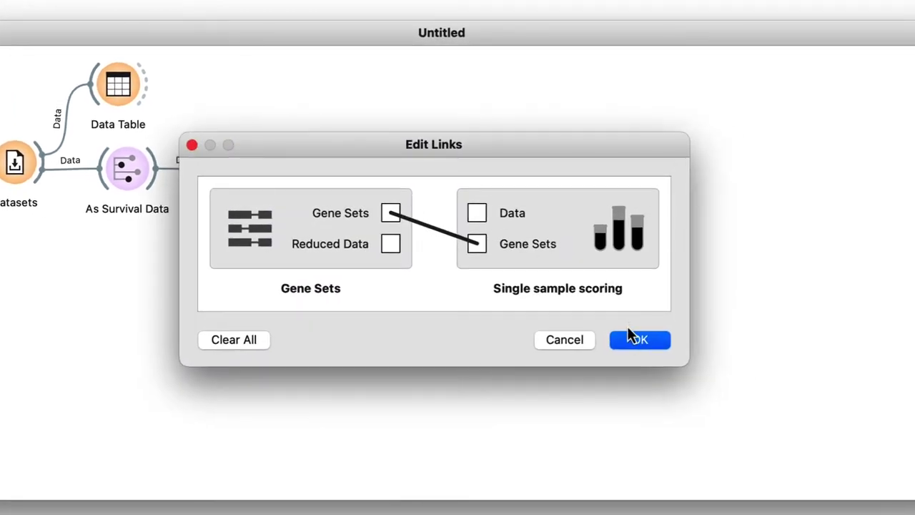
click(630, 336)
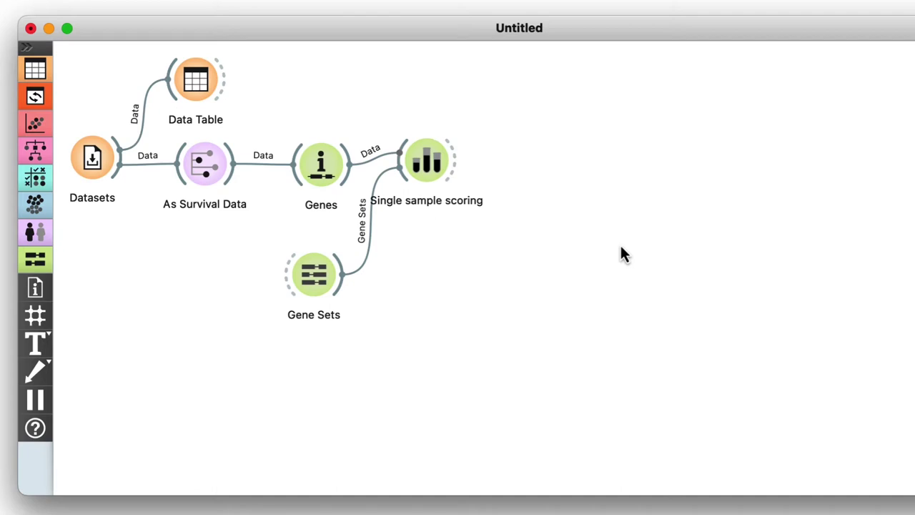
- Attach Data Table (1) to Single sample scoring to view HALLMARK_HYPOXIA scores for 306 samples
drag(458, 159, 488, 76)
click(535, 119)
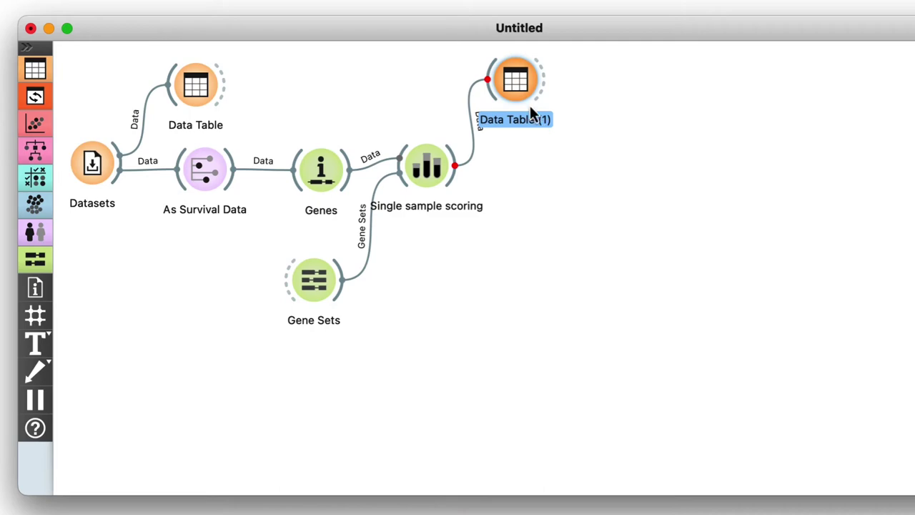
double_click(520, 77)
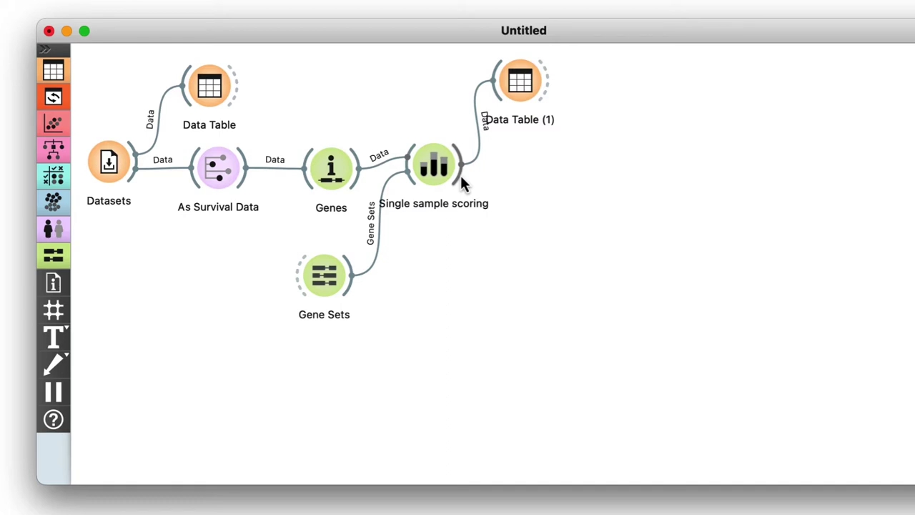
- Add Select Columns moving all 22087 genes to Ignored and HALLMARK_HYPOXIA from Metas to Features
drag(461, 178, 535, 179)
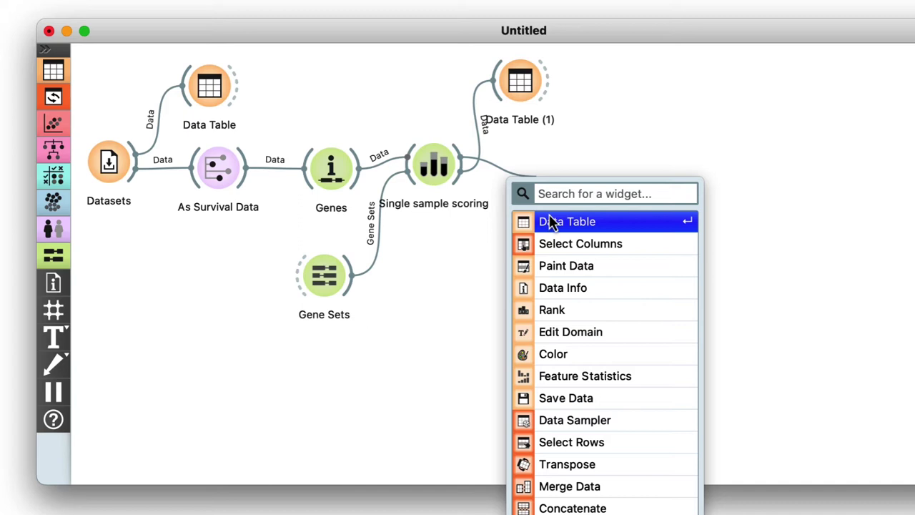
click(558, 244)
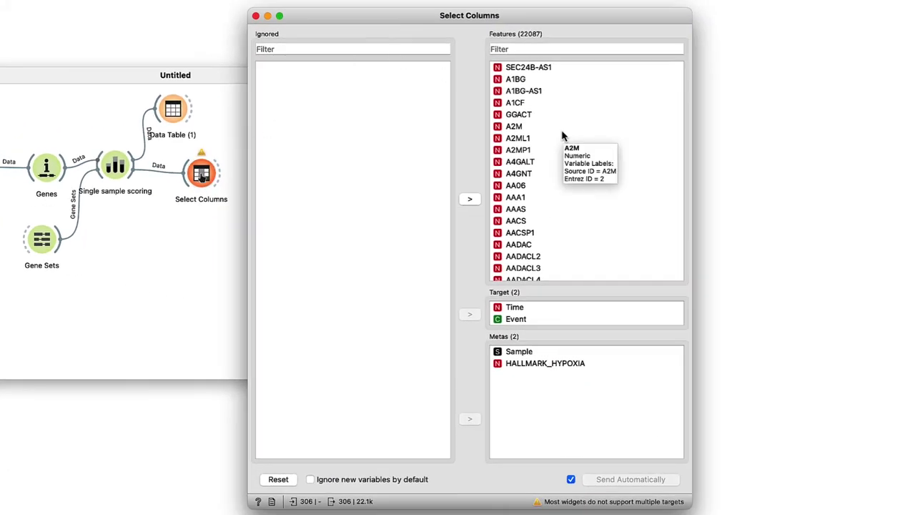
click(562, 128)
key(super+a)
drag(562, 136, 370, 159)
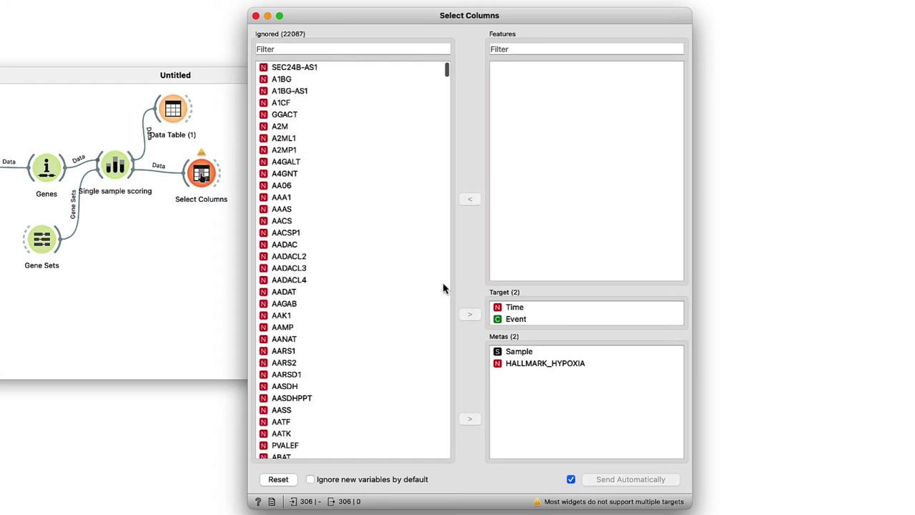
click(555, 368)
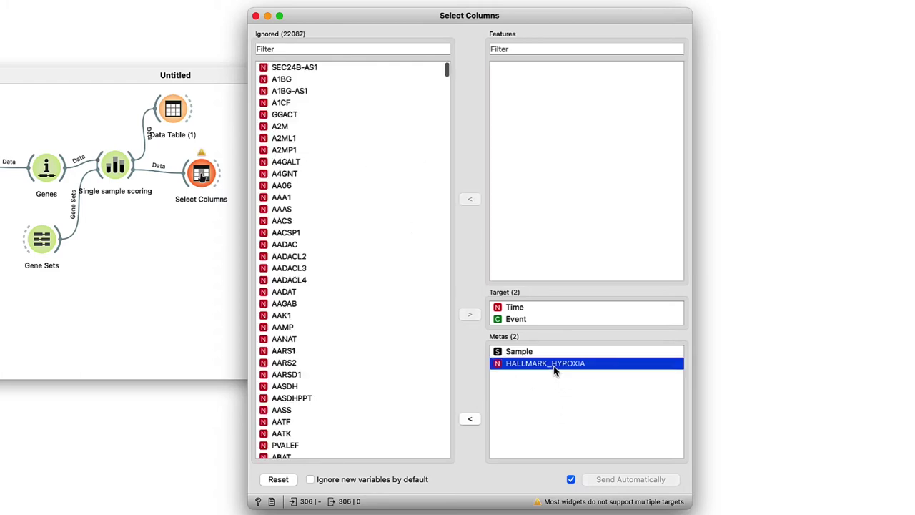
drag(554, 369, 575, 200)
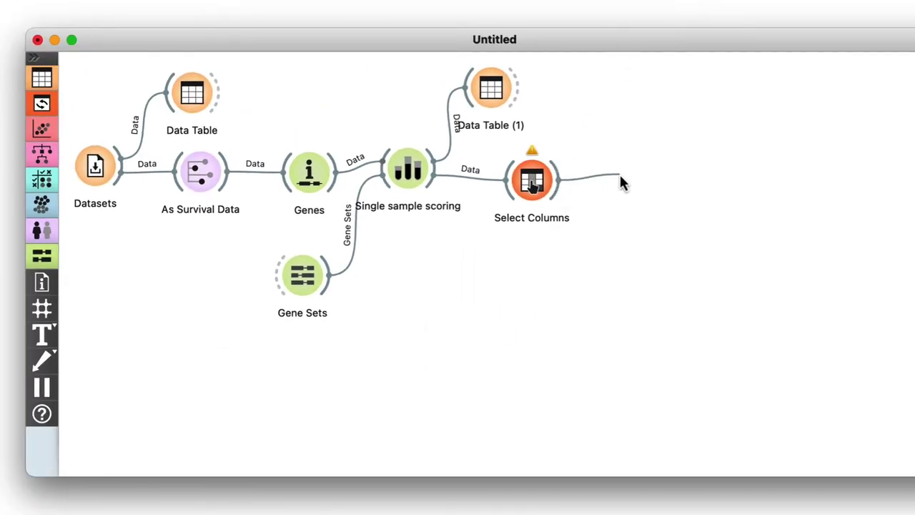
- Add Discretize splitting HALLMARK_HYPOXIA into 2 equal-frequency bins, cut at 5407.55
drag(621, 179, 620, 182)
click(639, 212)
double_click(638, 217)
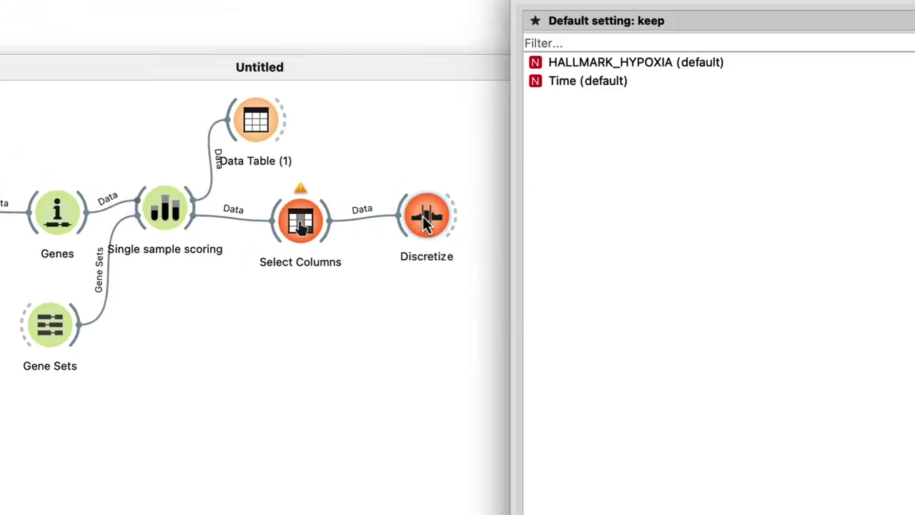
click(147, 122)
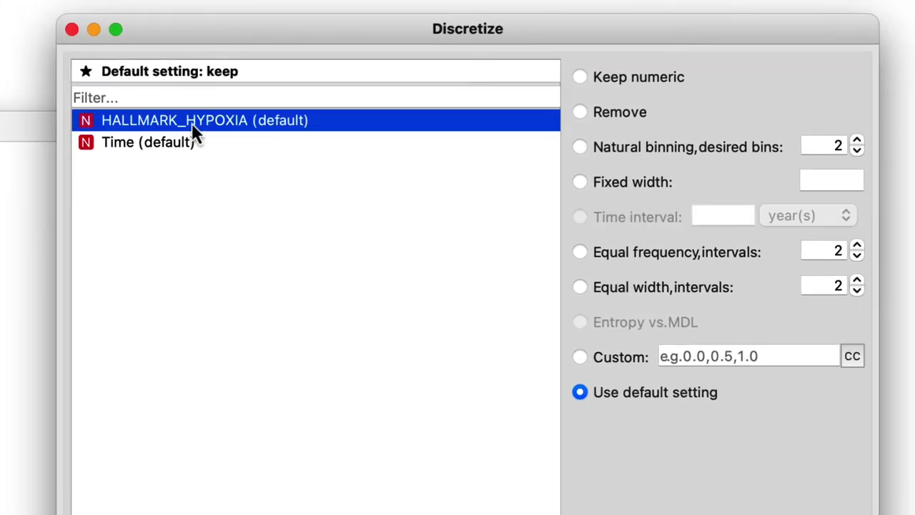
click(578, 252)
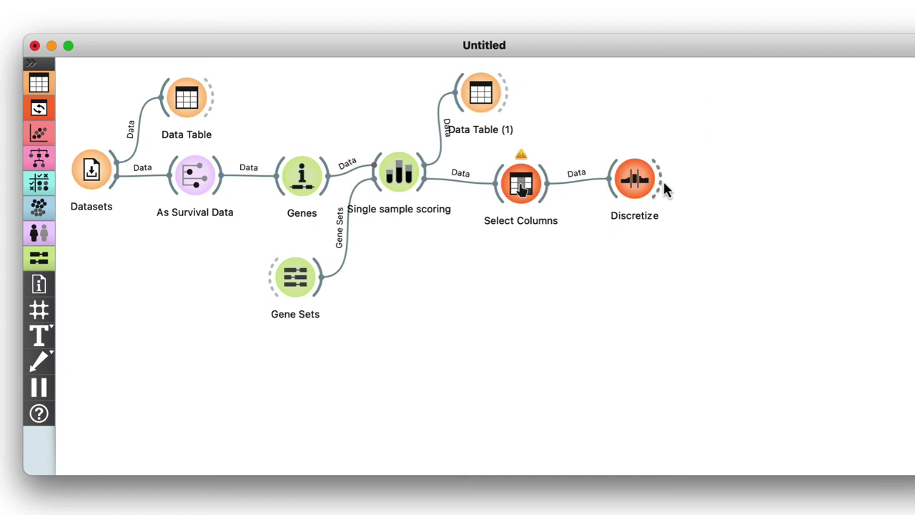
drag(718, 179, 718, 181)
- Plot Kaplan-Meier curves grouped by HALLMARK_HYPOXIA with confidence intervals and medians (log-rank p 0.03)
click(748, 222)
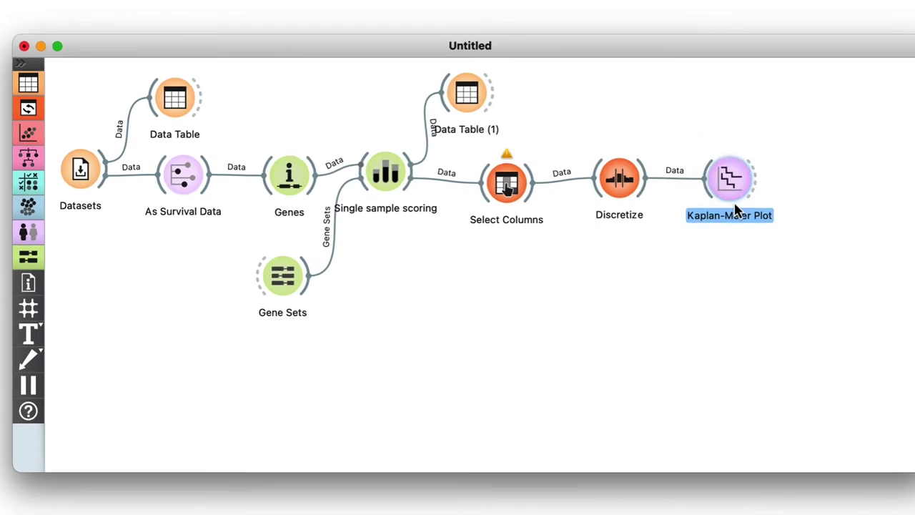
double_click(443, 172)
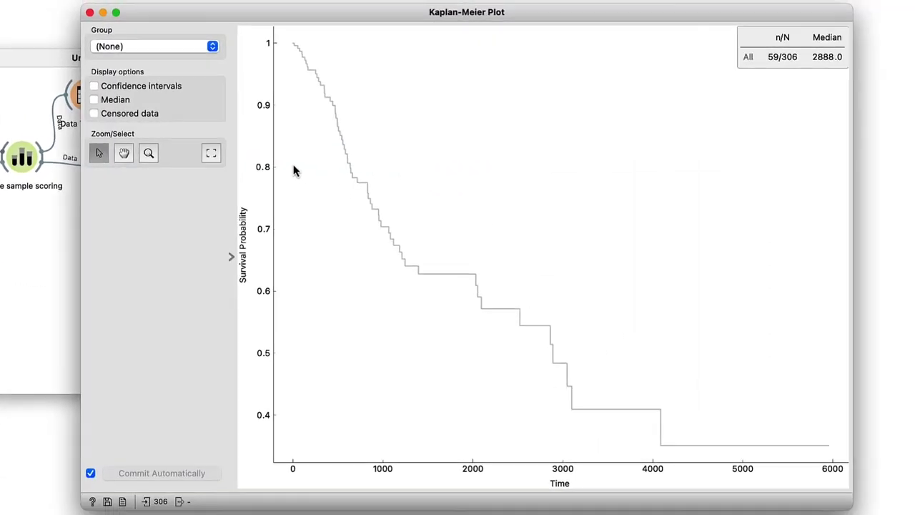
click(213, 47)
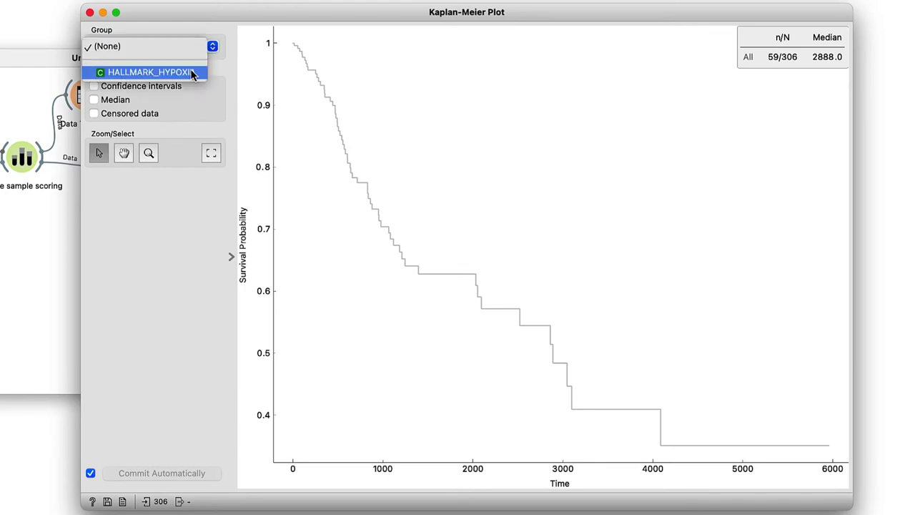
click(190, 70)
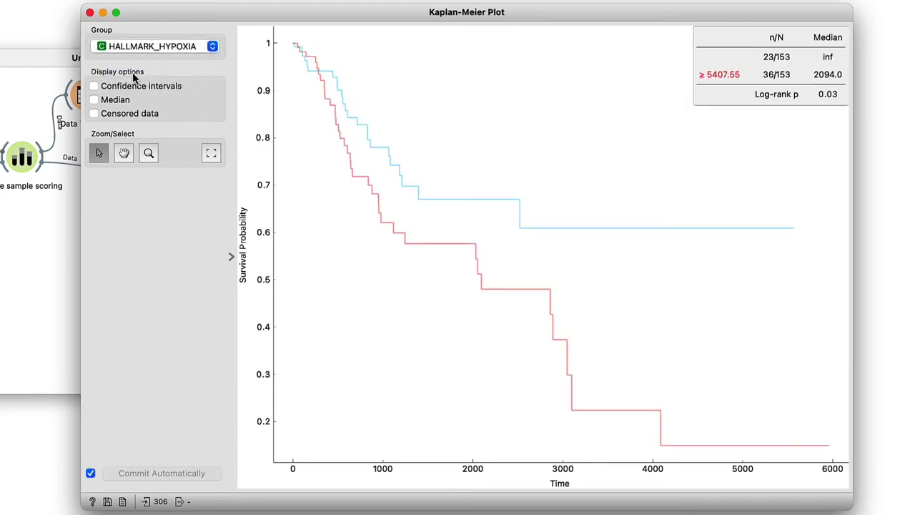
click(93, 86)
click(93, 99)
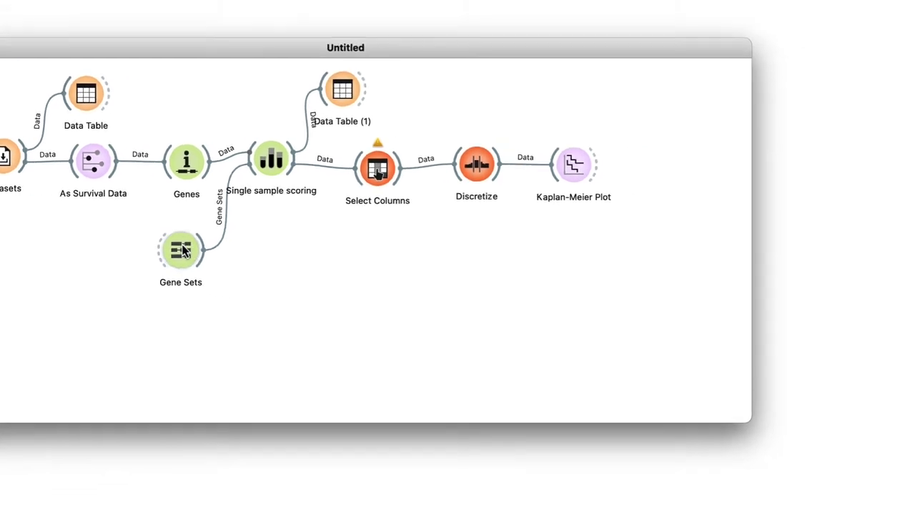
- Select all 50 Hallmark gene sets in Gene Sets, replacing the single HALLMARK_HYPOXIA selection
double_click(276, 247)
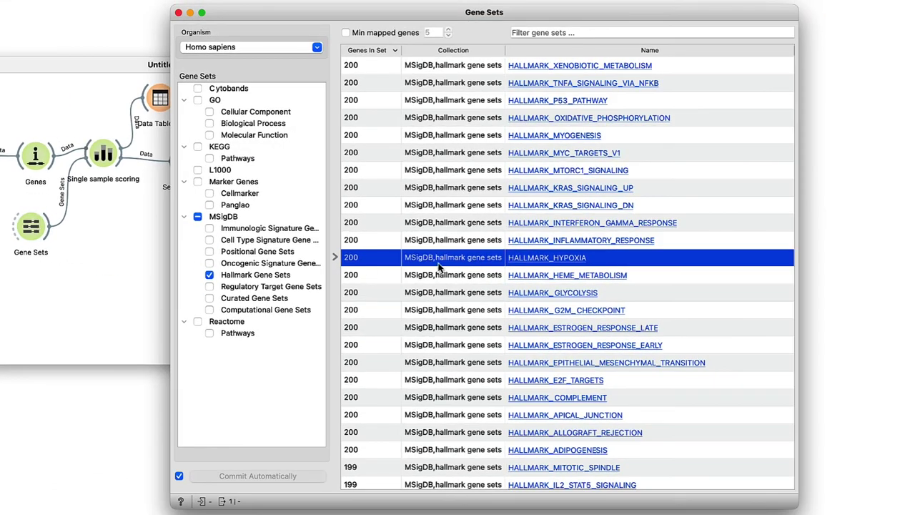
key(super+a)
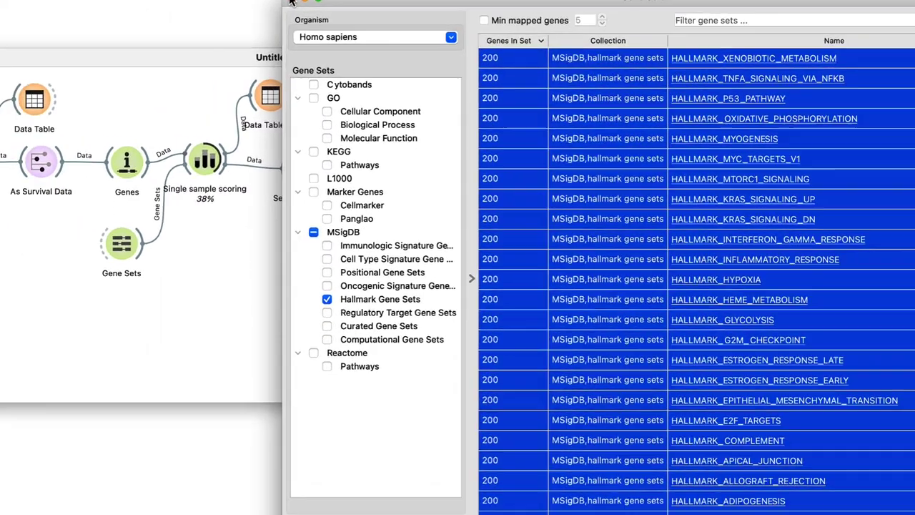
click(179, 13)
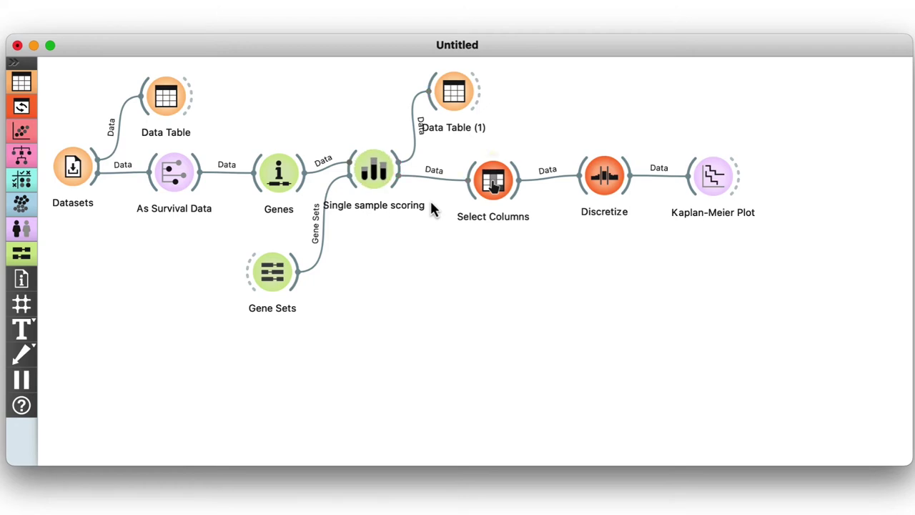
- Review the score columns in Data Table (1), return to Time, Event and Sample, and close it
double_click(451, 93)
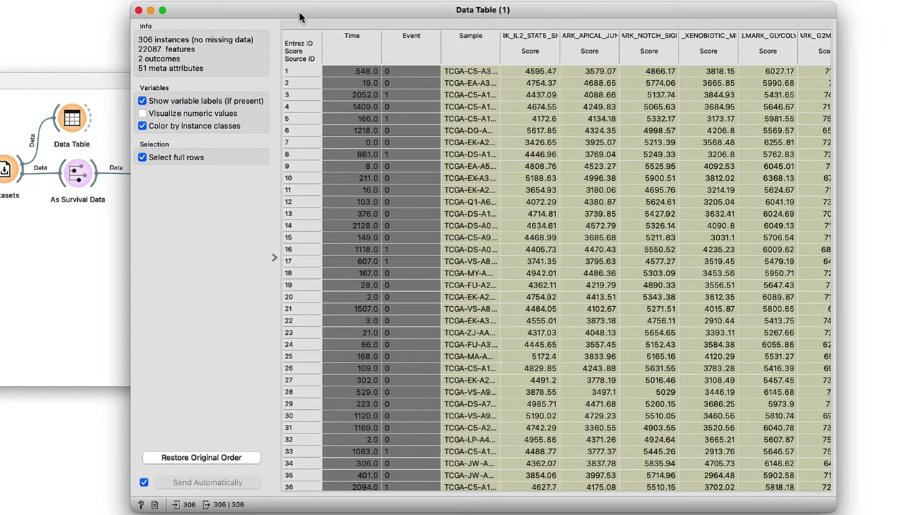
scroll(490, 107, right, 5)
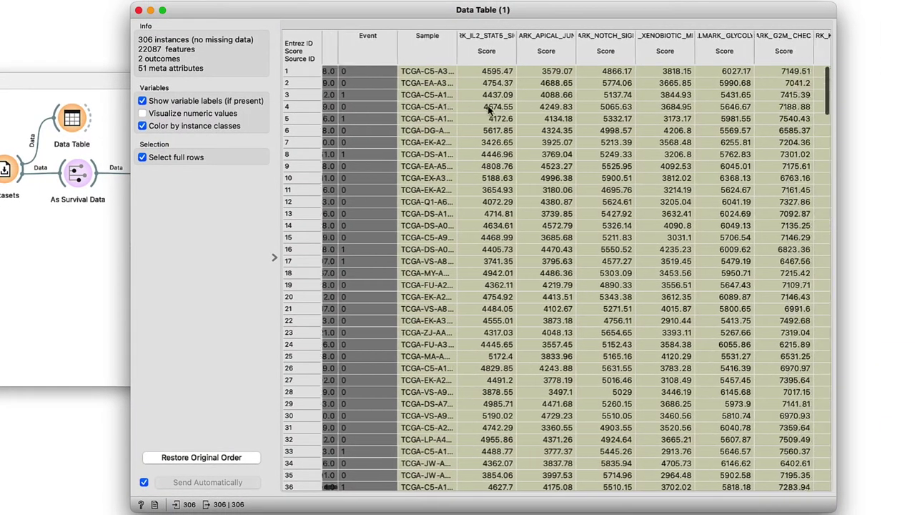
scroll(490, 107, right, 8)
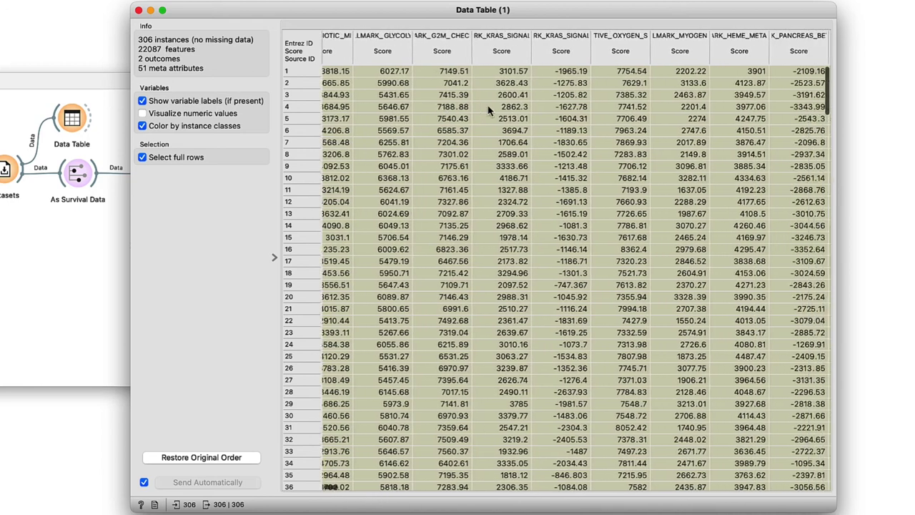
scroll(490, 108, left, 6)
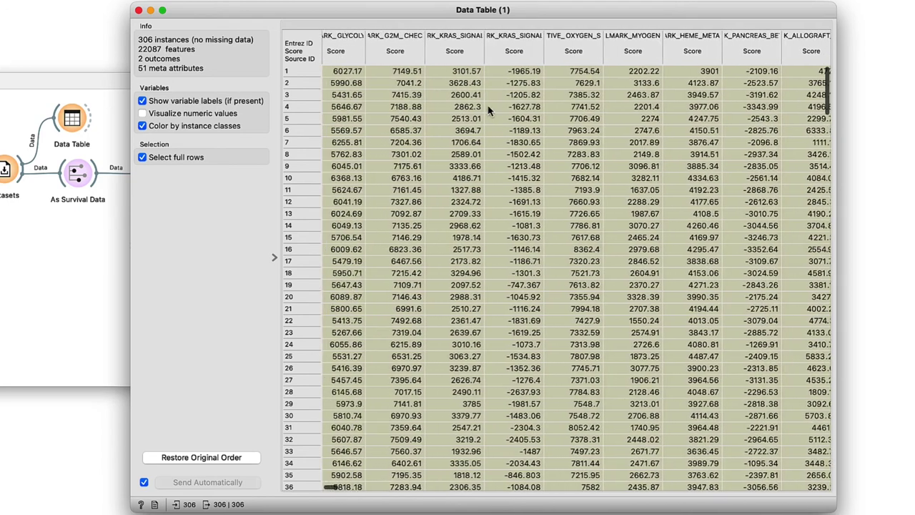
scroll(490, 108, left, 3)
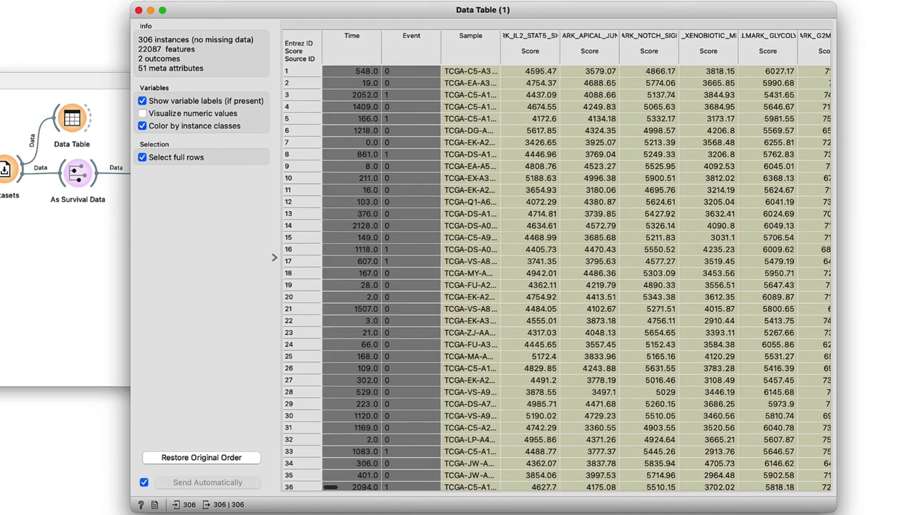
click(138, 11)
- Move the 49 Hallmark score metas, all except Sample, into Features in Select Columns, then draw a new link out
double_click(493, 189)
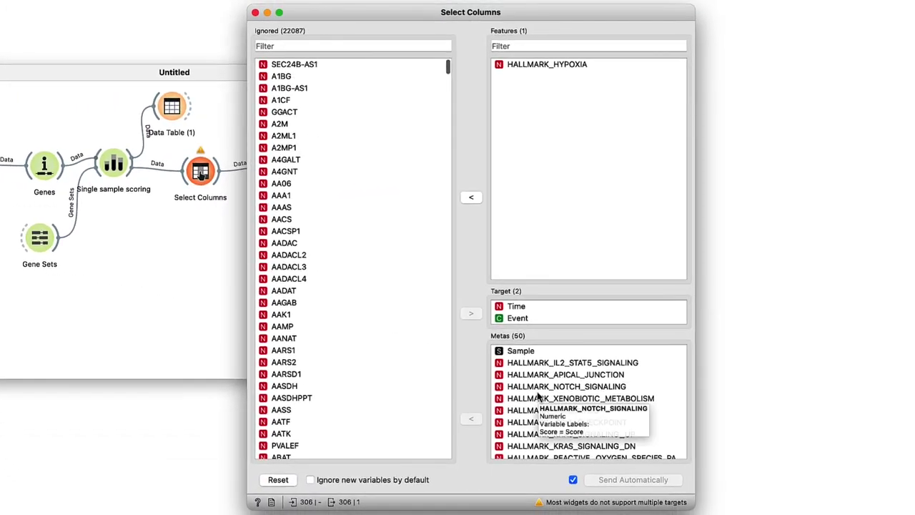
key(super+a)
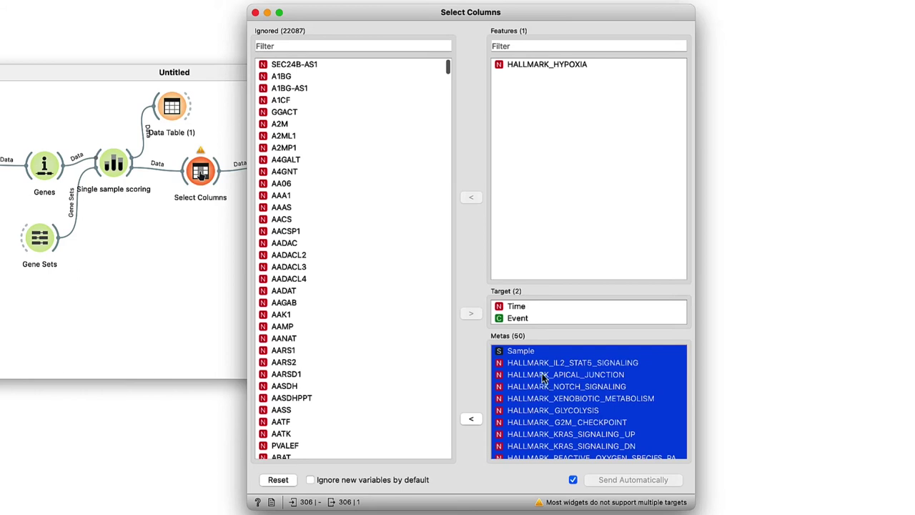
super+click(540, 350)
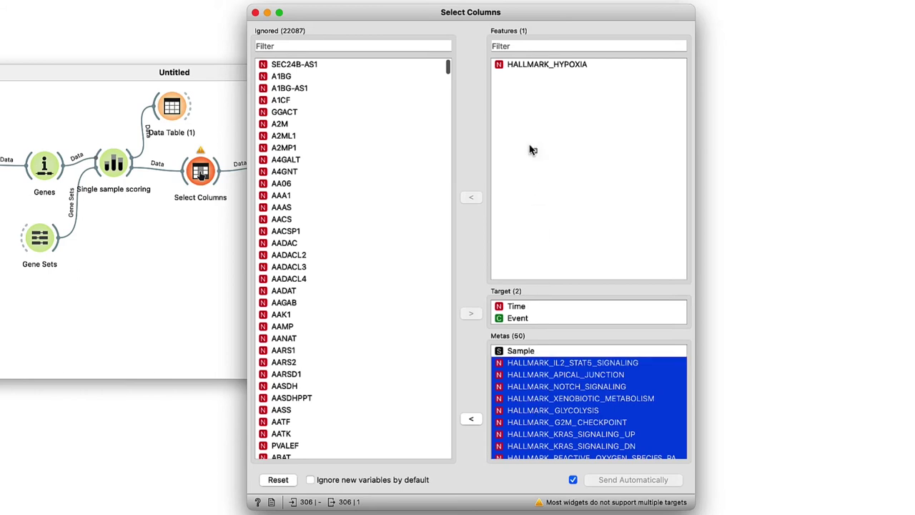
drag(533, 150, 533, 151)
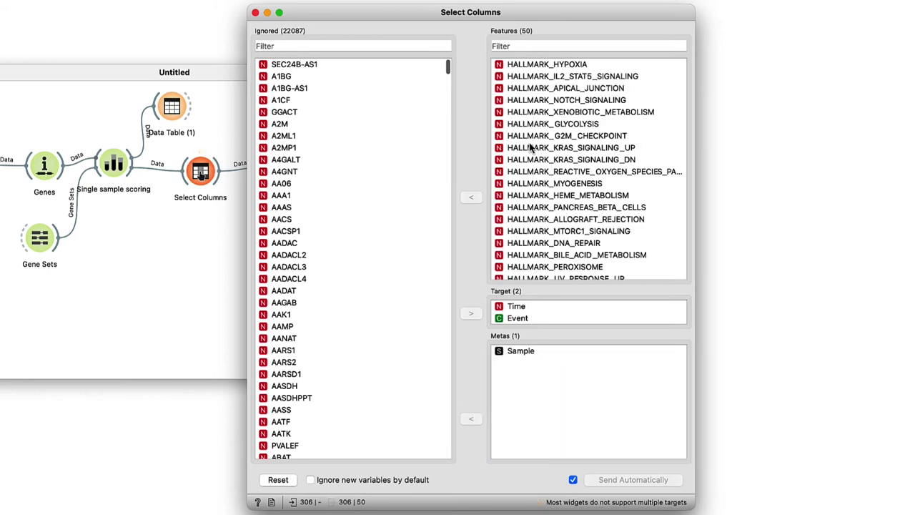
click(256, 12)
drag(510, 206, 542, 266)
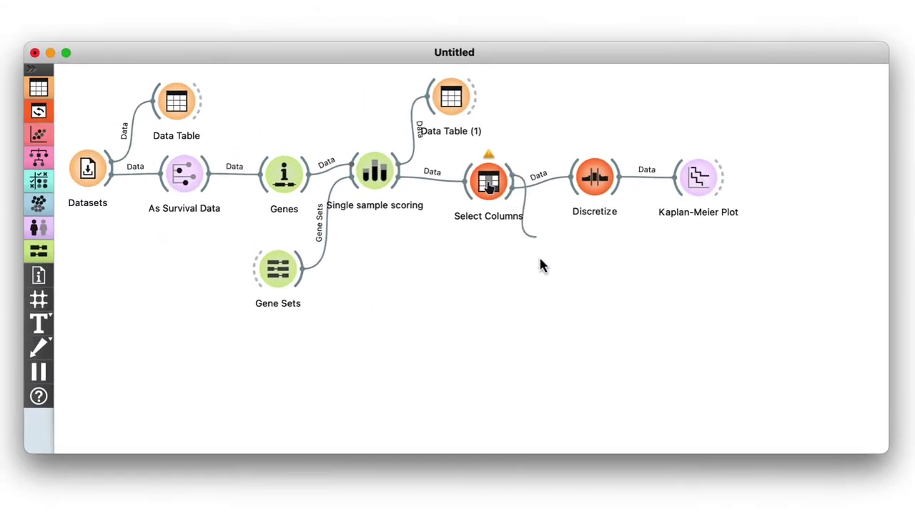
- Add Rank Survival Features, widen it to show p and FDR, sort by ascending p, and use manual selection
click(562, 341)
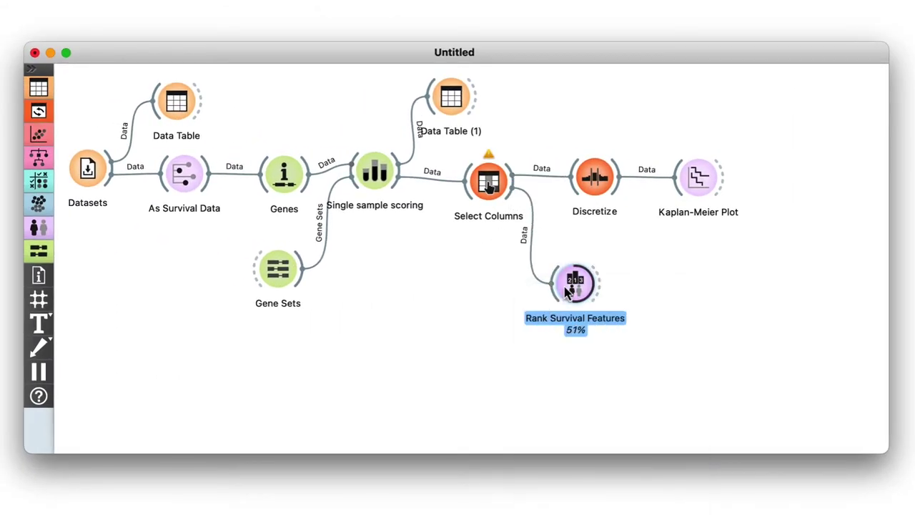
double_click(572, 286)
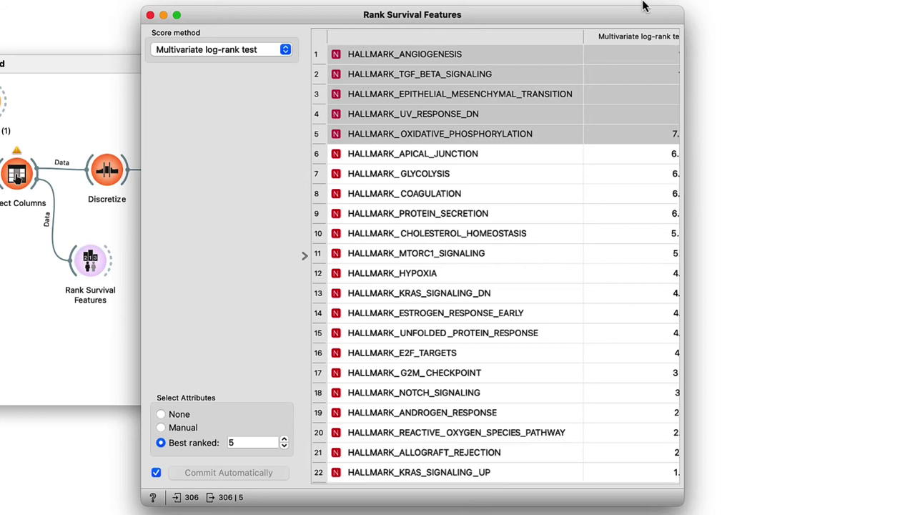
drag(685, 65, 828, 66)
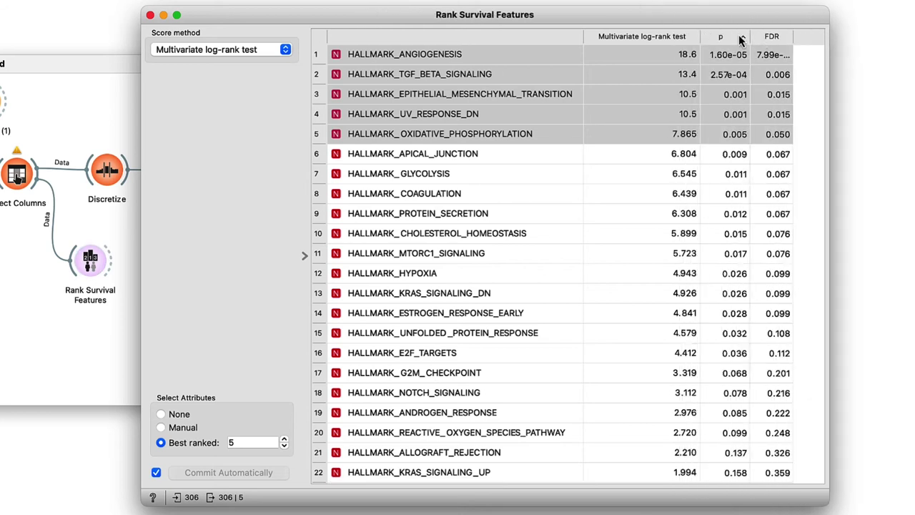
click(741, 37)
click(742, 37)
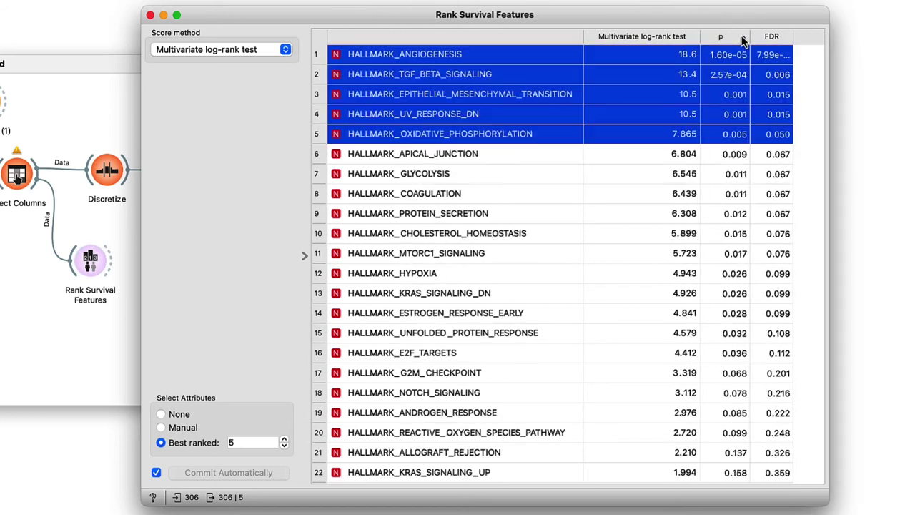
click(806, 59)
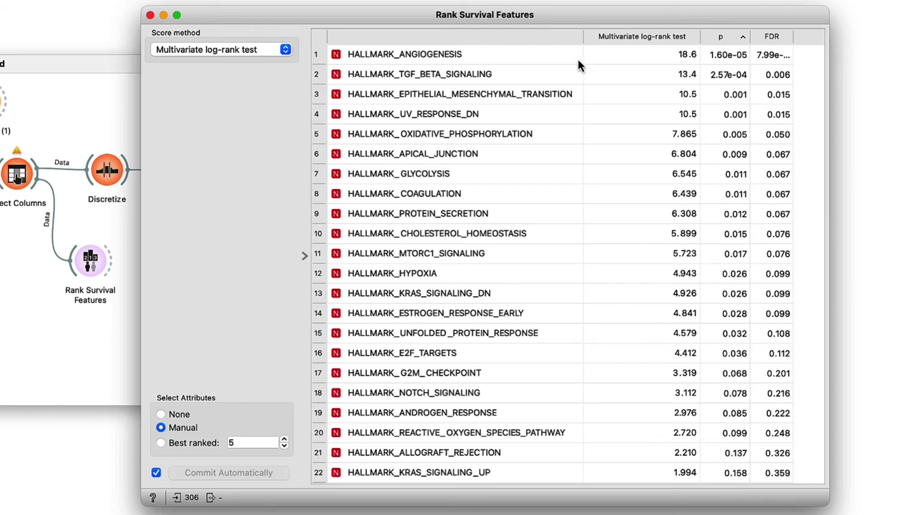
- Select the three gene sets with the lowest p and feed them into a new Discretize widget
drag(577, 58, 614, 104)
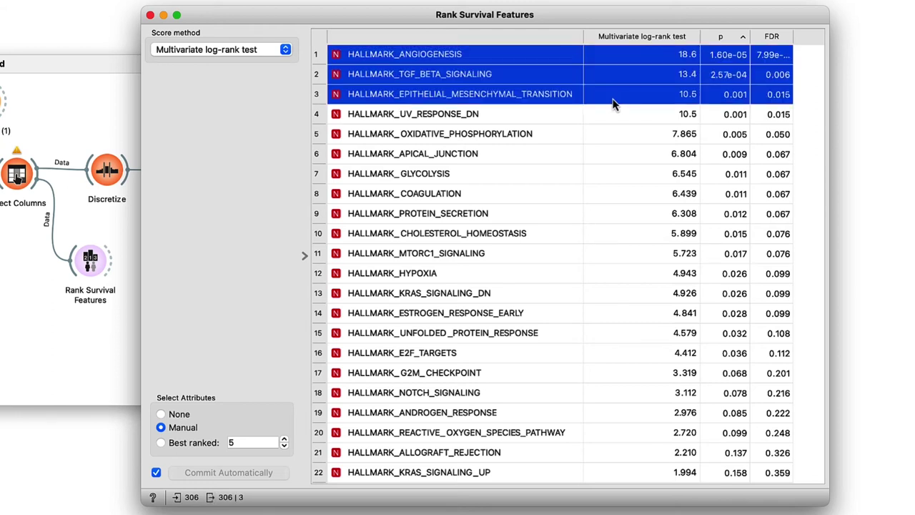
click(150, 15)
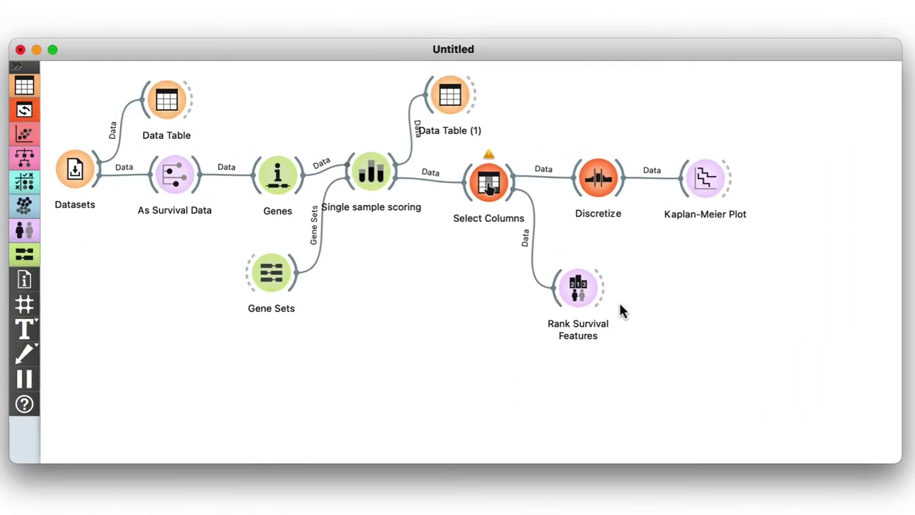
drag(608, 292, 670, 283)
click(690, 330)
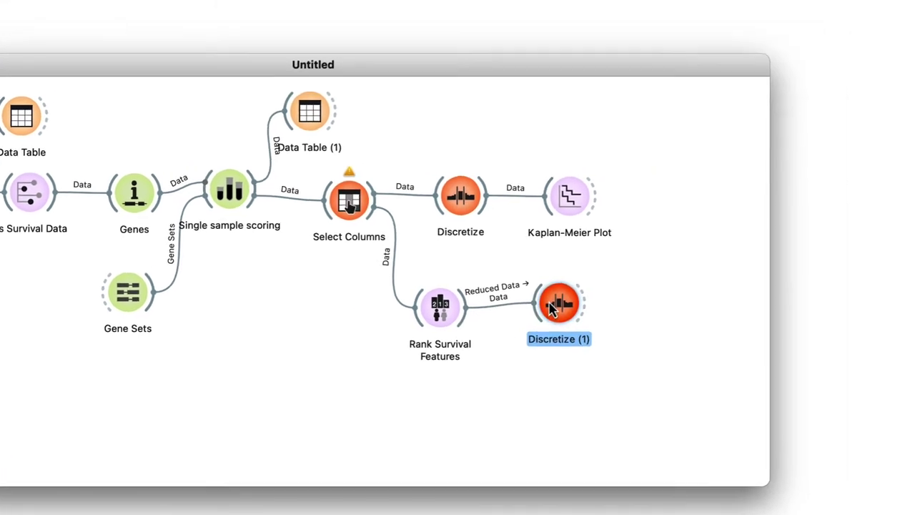
- Split the three hallmark scores into equal-frequency groups in Discretize (1) and attach a Kaplan-Meier plot
double_click(694, 284)
click(296, 106)
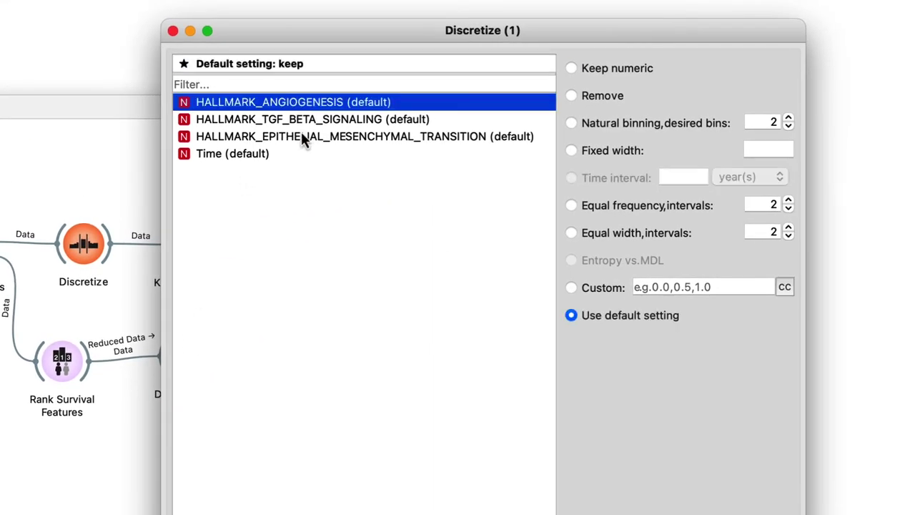
shift+click(301, 135)
click(571, 205)
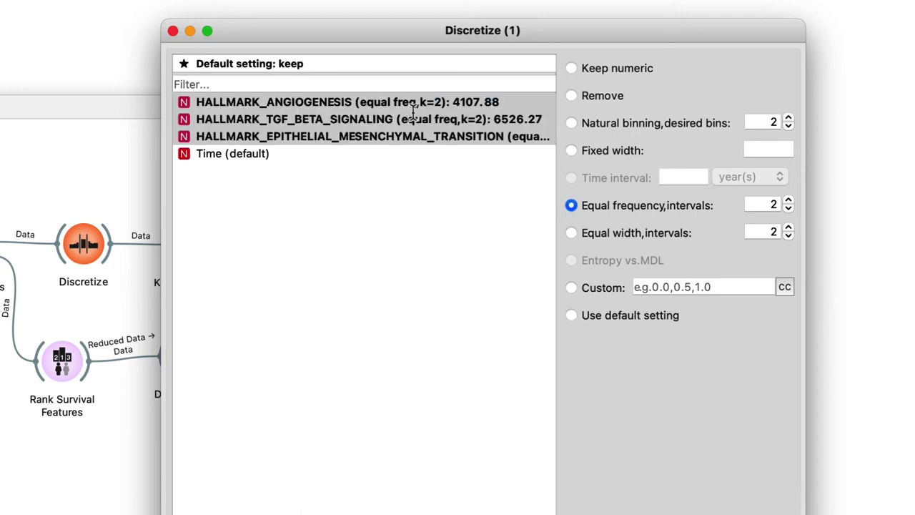
click(173, 30)
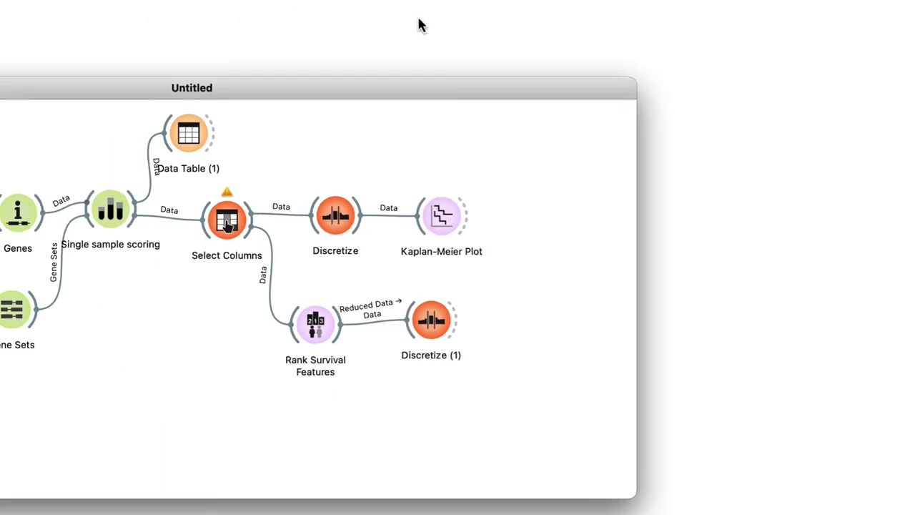
drag(700, 284, 760, 285)
click(774, 324)
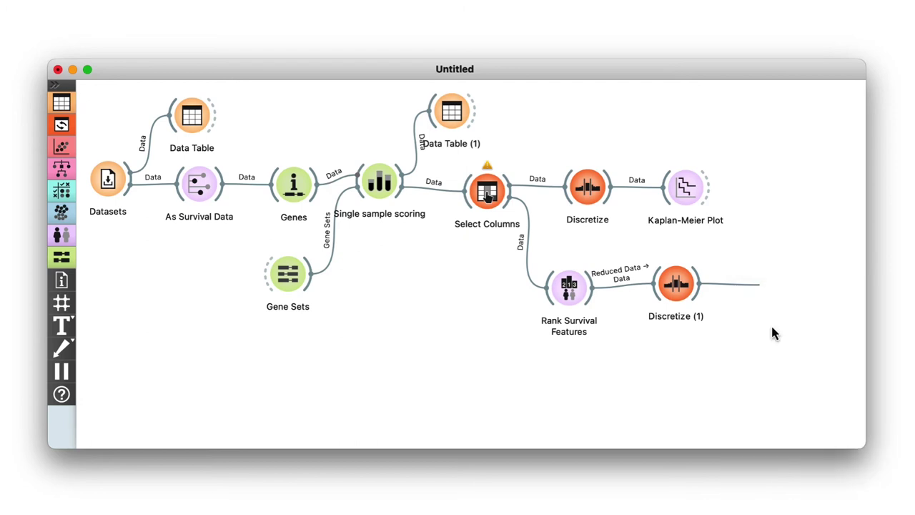
- Show confidence intervals and the median in Kaplan-Meier Plot (1) and group curves by HALLMARK_ANGIOGENESIS
double_click(777, 292)
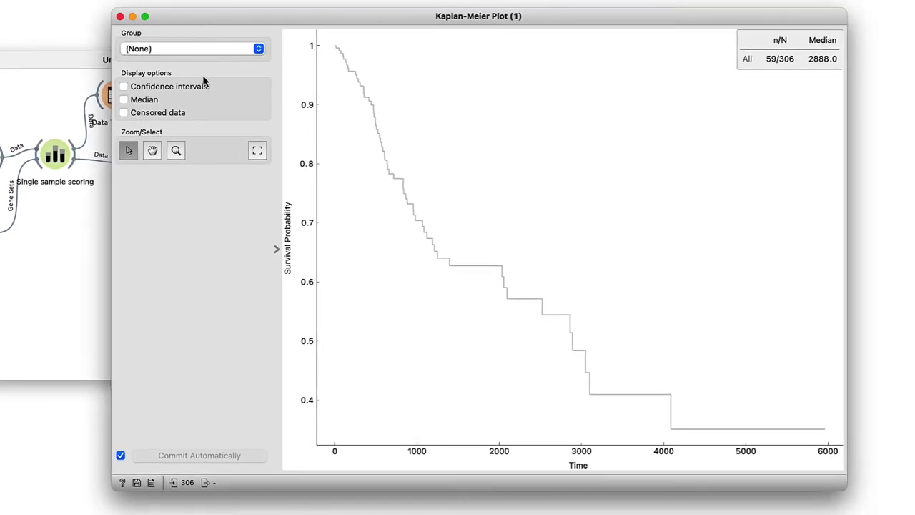
click(250, 91)
click(125, 100)
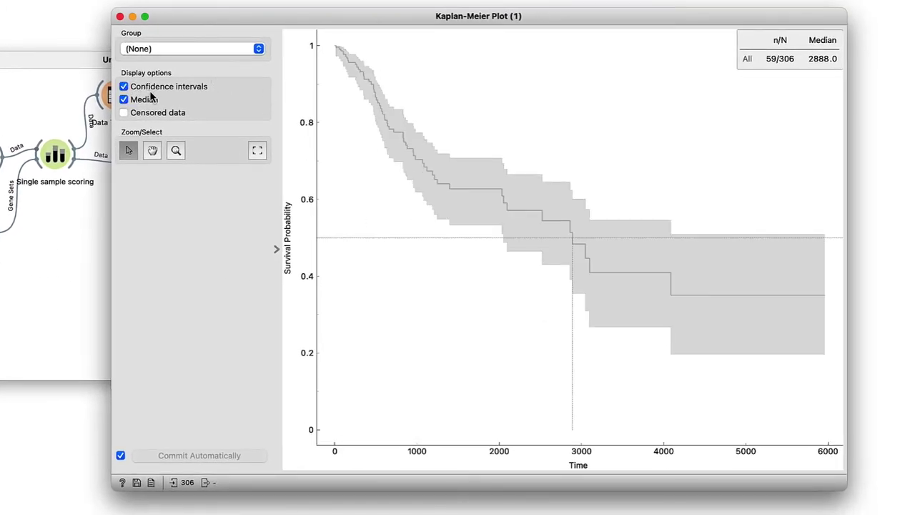
click(257, 50)
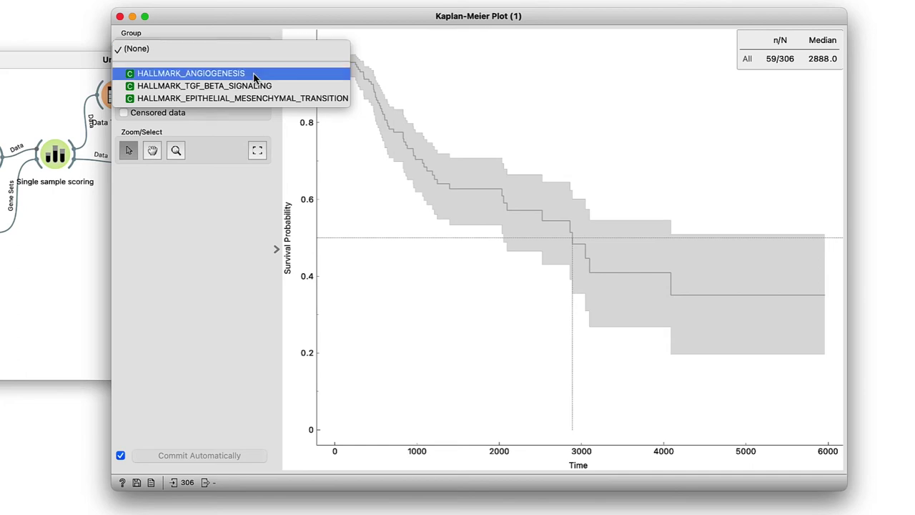
click(256, 74)
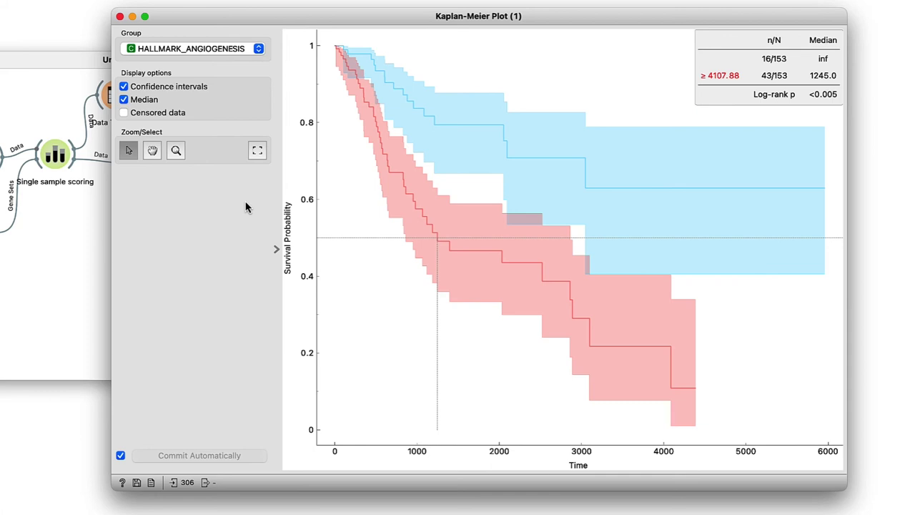
- Regroup the curves by HALLMARK_TGF_BETA_SIGNALING, then by HALLMARK_EPITHELIAL_MESENCHYMAL_TRANSITION (split at 5260.21)
click(259, 50)
click(256, 64)
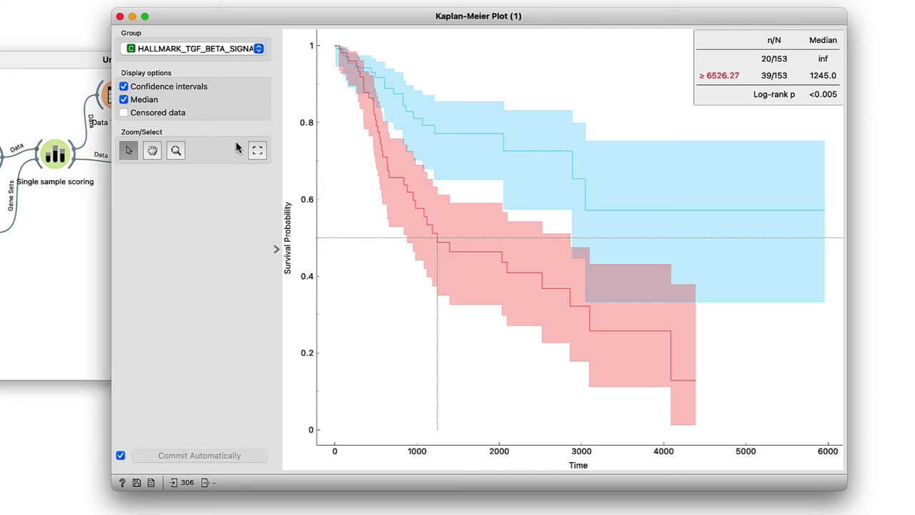
click(243, 48)
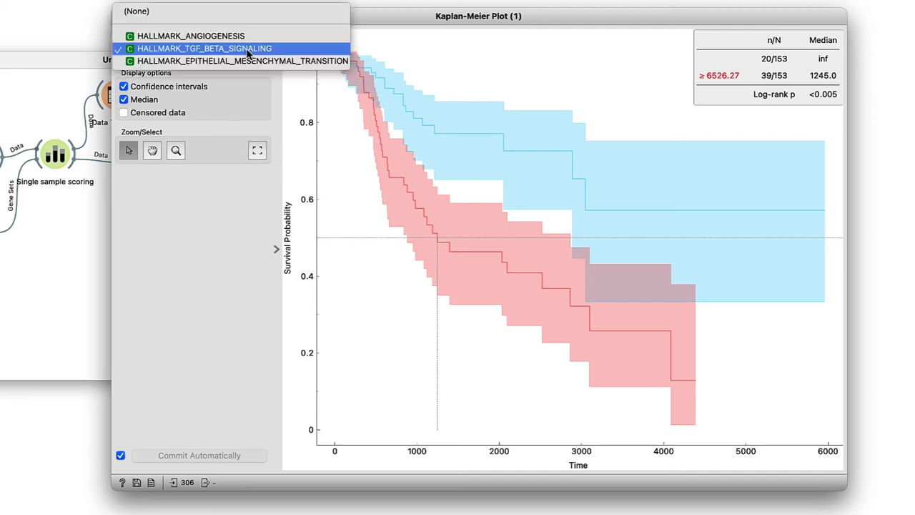
click(243, 62)
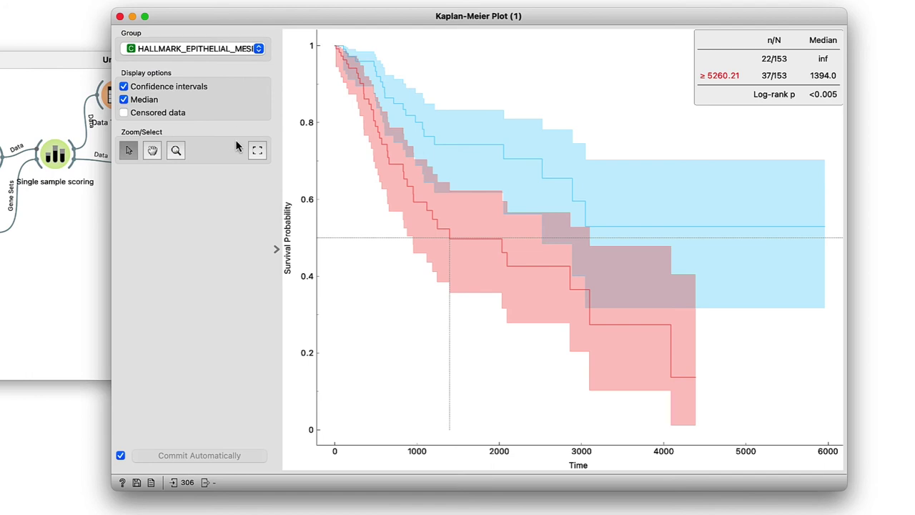